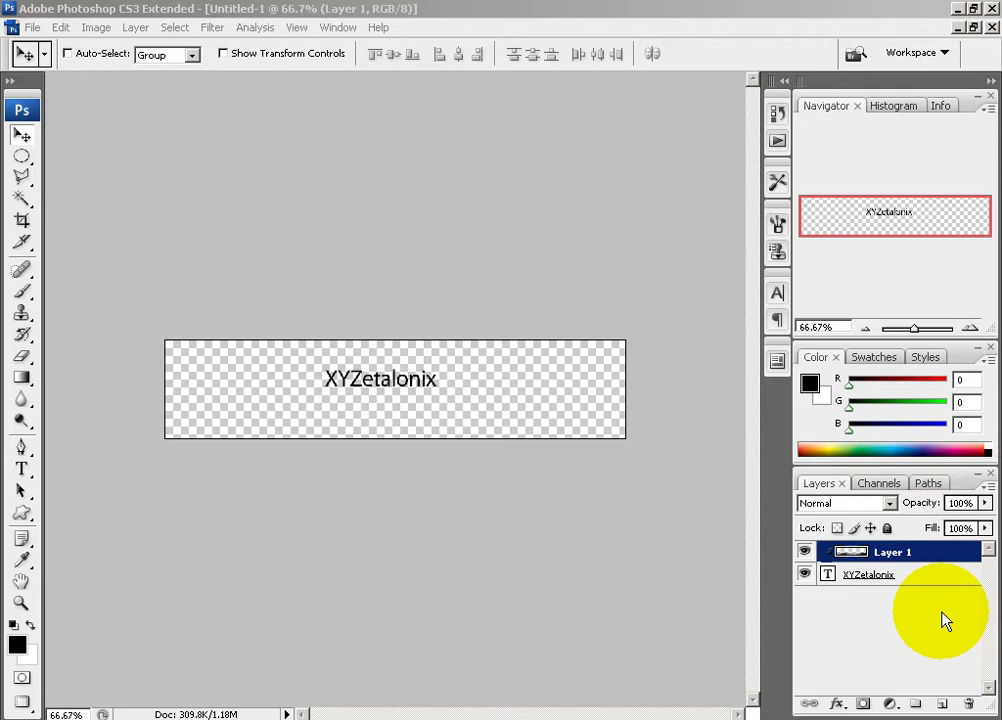
# - Zoom to 200% and drag the banner layer so it partly covers the XYZetalonix lettering
pyautogui.click(331, 356)
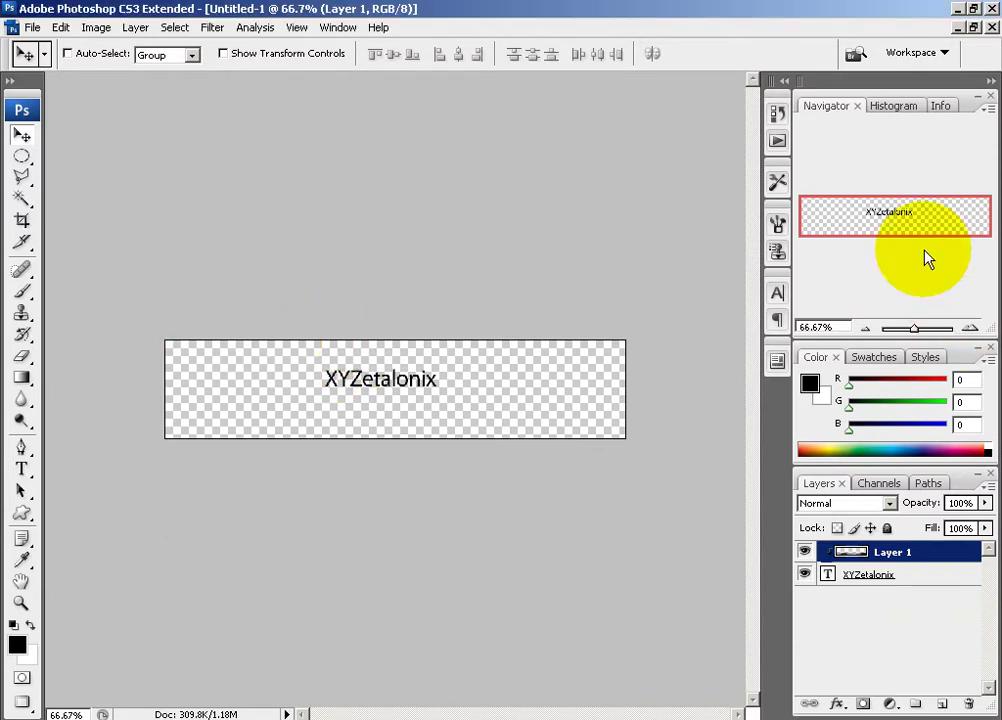
pyautogui.click(975, 327)
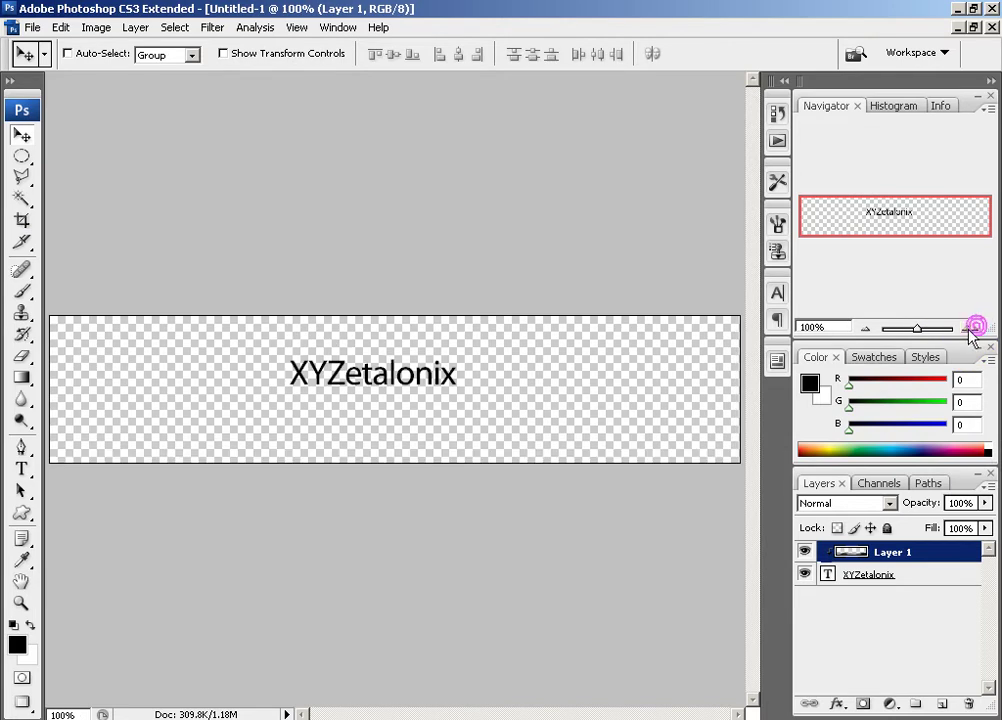
pyautogui.click(967, 329)
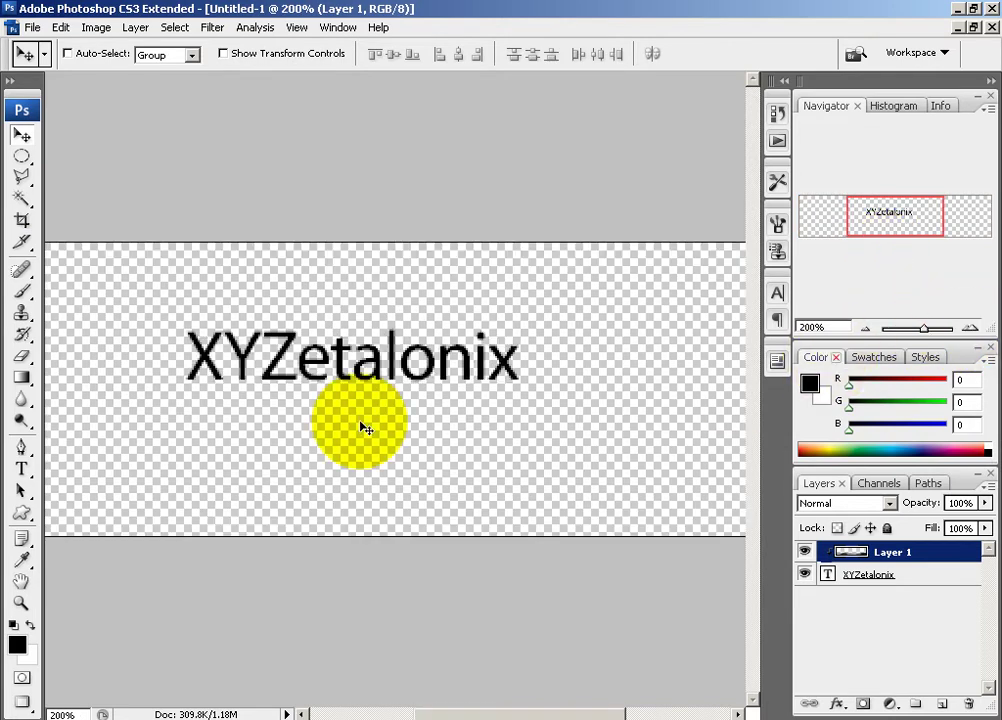
pyautogui.moveTo(498, 394); pyautogui.dragTo(452, 380)
pyautogui.moveTo(450, 336); pyautogui.dragTo(528, 264)
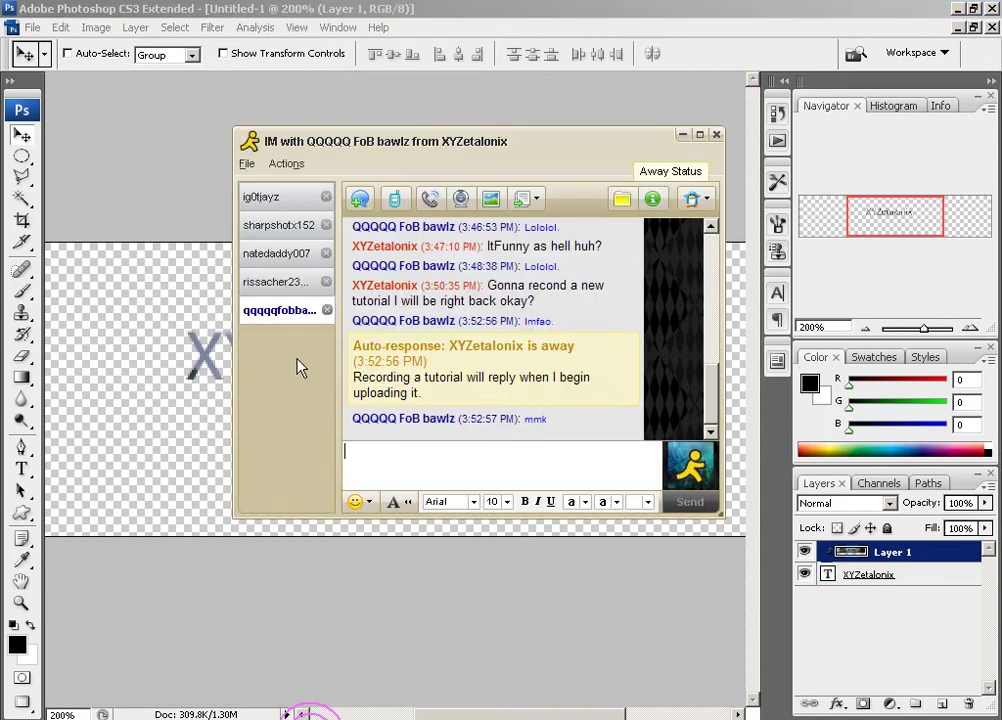
# - Send the second contact a chat message about the recording
pyautogui.click(267, 284)
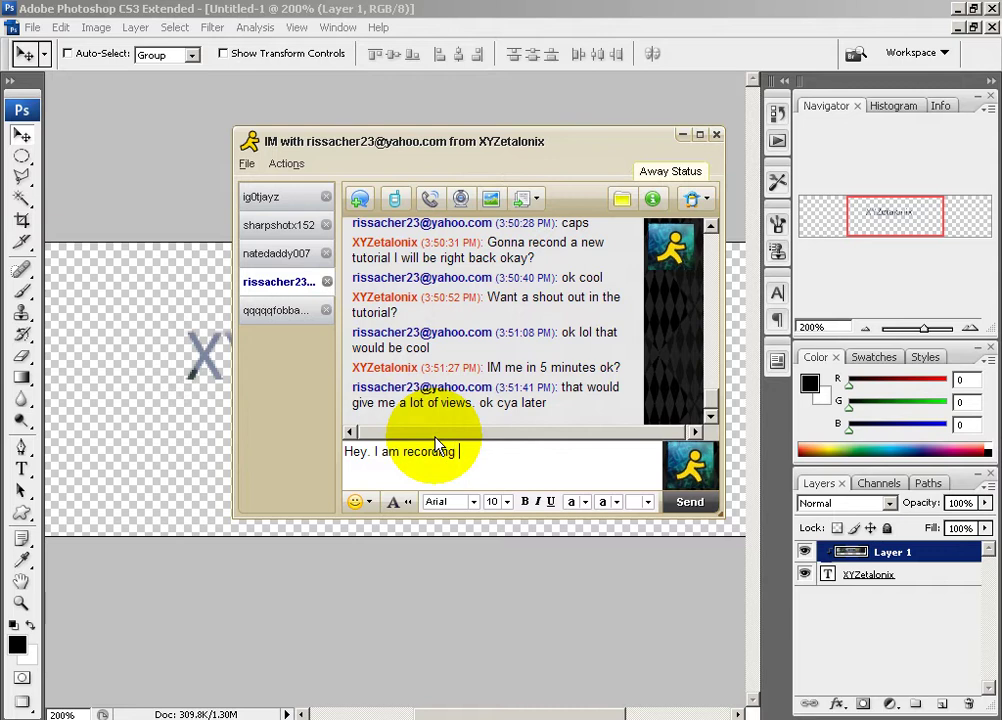
pyautogui.write('YOur an idiot :o')
pyautogui.press('BackSpace')
pyautogui.press('BackSpace')
pyautogui.press('BackSpace')
pyautogui.press('BackSpace')
pyautogui.press('BackSpace')
pyautogui.press('BackSpace')
pyautogui.press('BackSpace')
pyautogui.press('BackSpace')
pyautogui.press('BackSpace')
pyautogui.press('BackSpace')
pyautogui.press('BackSpace')
pyautogui.press('BackSpace')
pyautogui.press('BackSpace')
pyautogui.press('BackSpace')
pyautogui.press('BackSpace')
pyautogui.press('BackSpace')
pyautogui.press('Return')
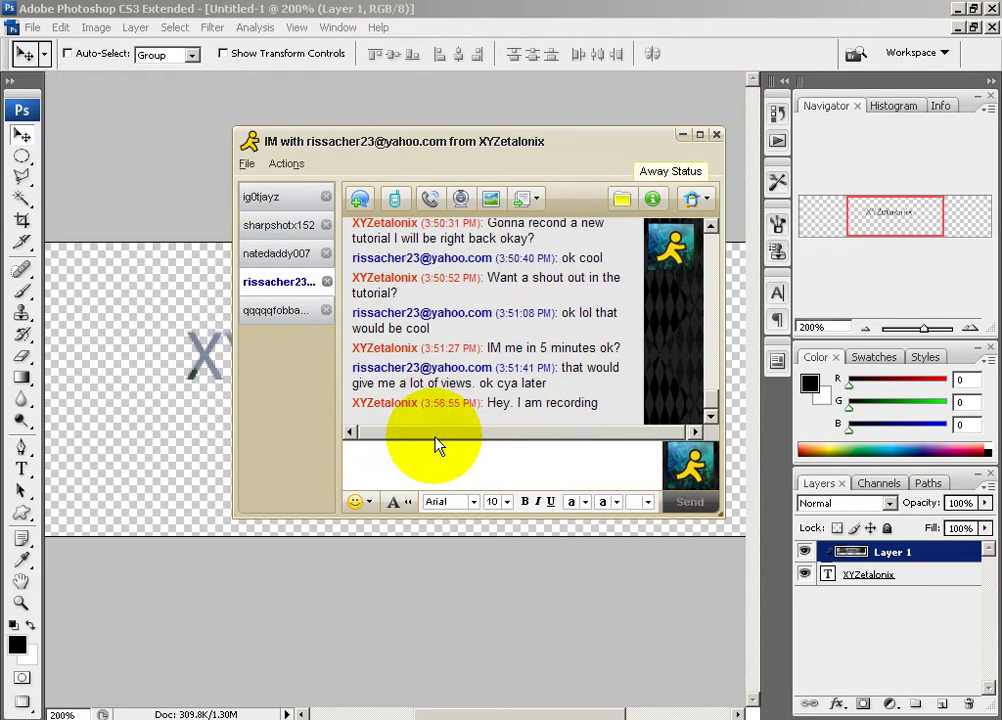
# - Copy the ReconLive forum banner image in Opera to the clipboard
pyautogui.click(481, 573)
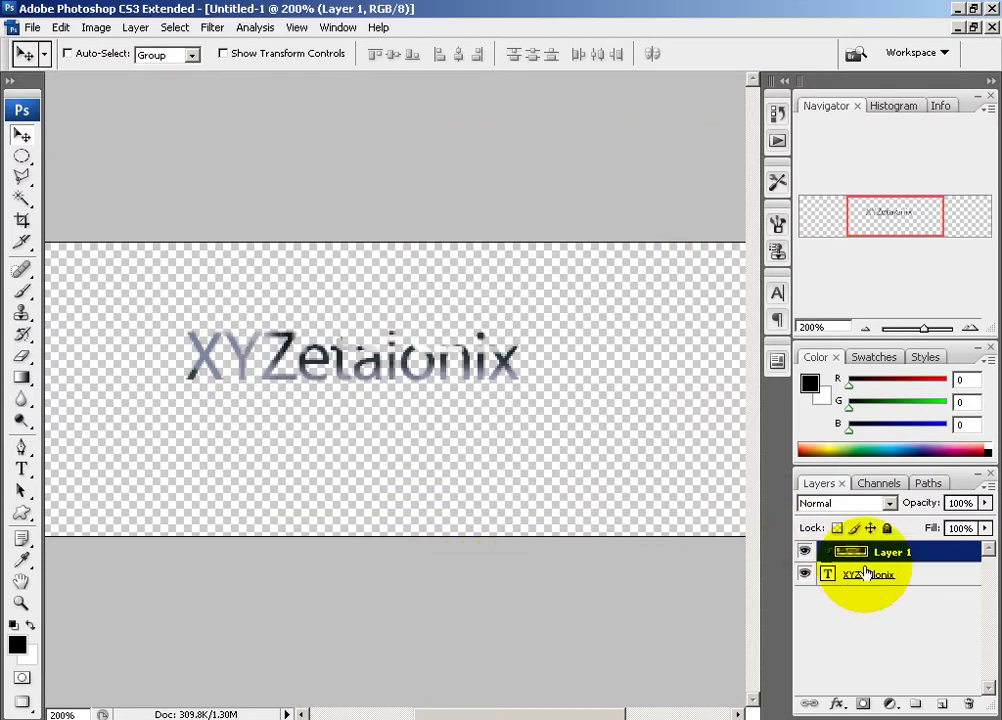
pyautogui.hotkey('alt', 'Tab')
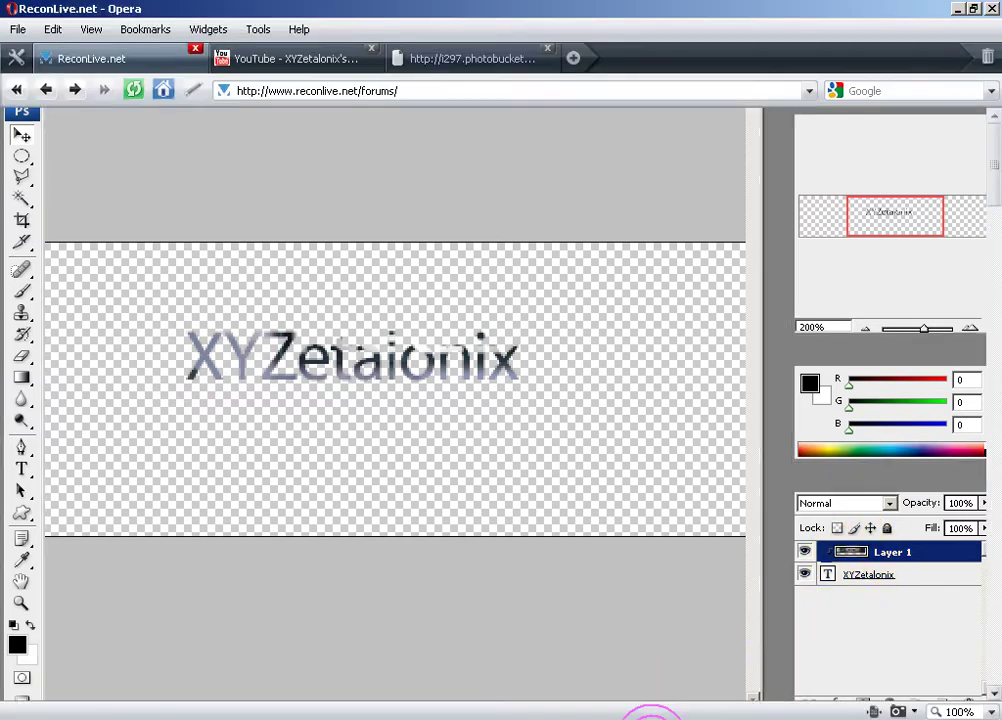
pyautogui.rightClick(334, 204)
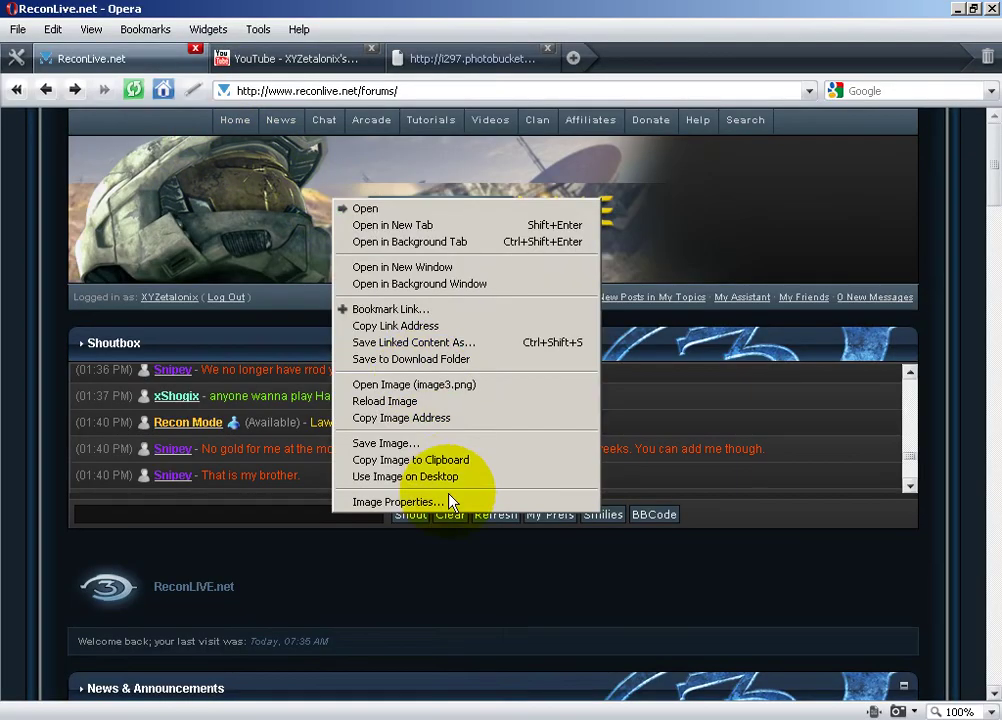
pyautogui.click(458, 461)
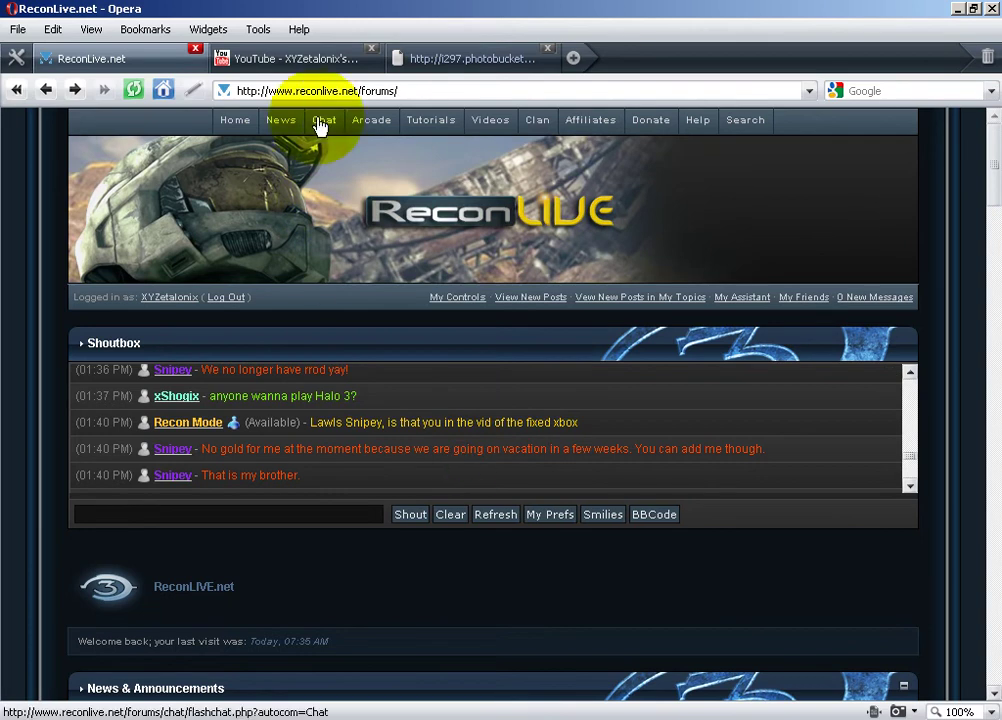
pyautogui.hotkey('alt', 'Tab')
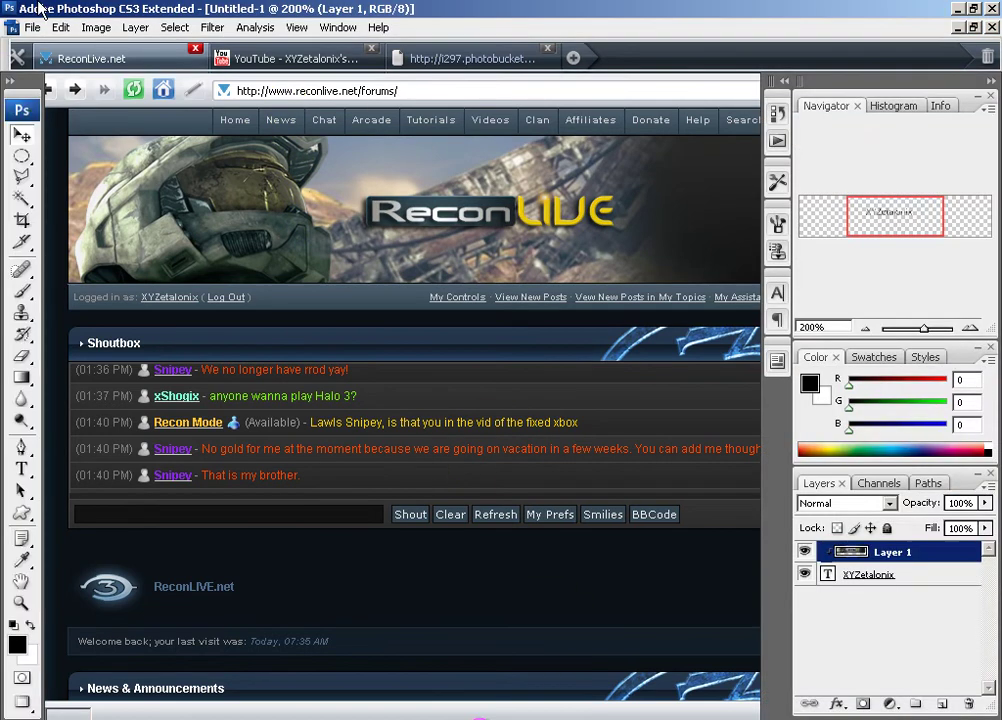
# - Close the old document unsaved and create a 705 × 150 px transparent canvas from the Clipboard preset
pyautogui.click(987, 27)
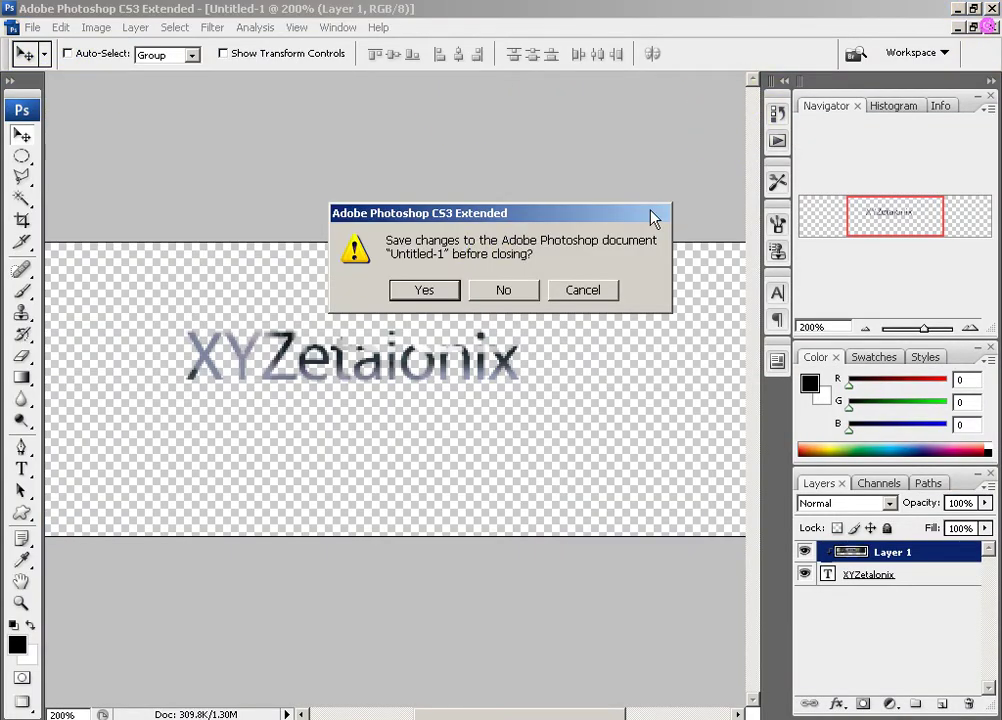
pyautogui.click(502, 290)
pyautogui.click(14, 27)
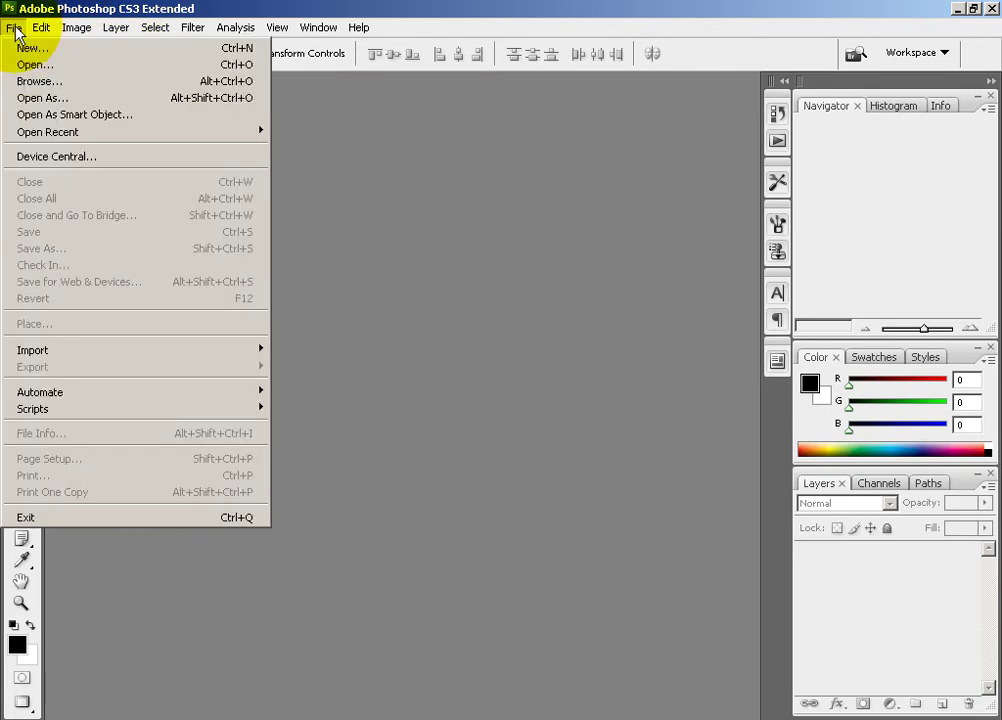
pyautogui.click(30, 48)
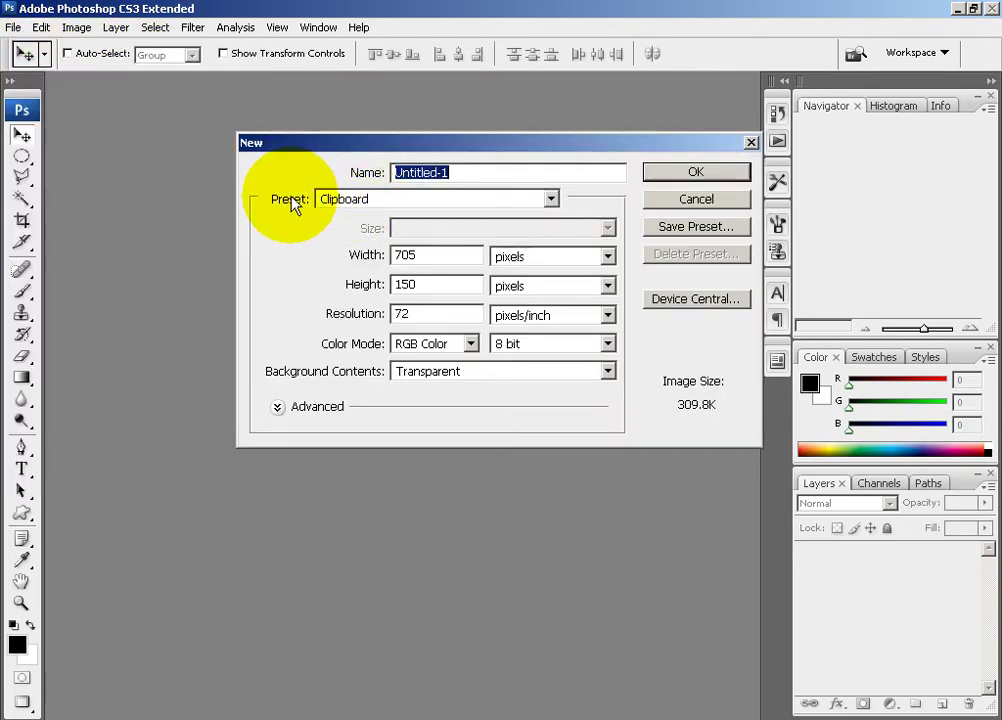
pyautogui.click(345, 200)
pyautogui.click(348, 212)
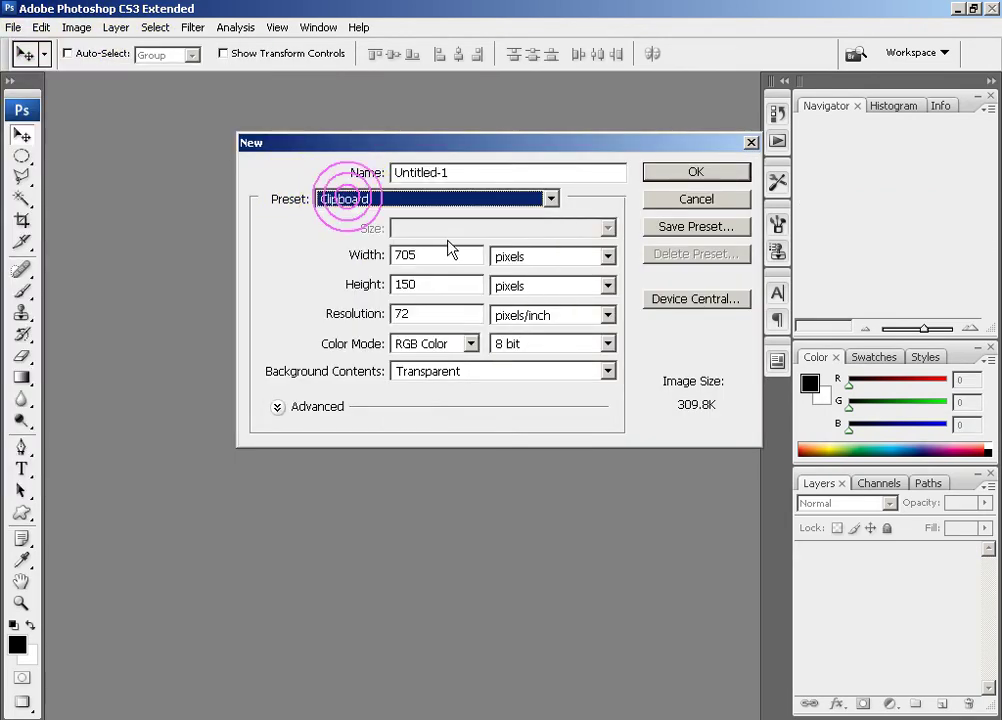
pyautogui.click(723, 173)
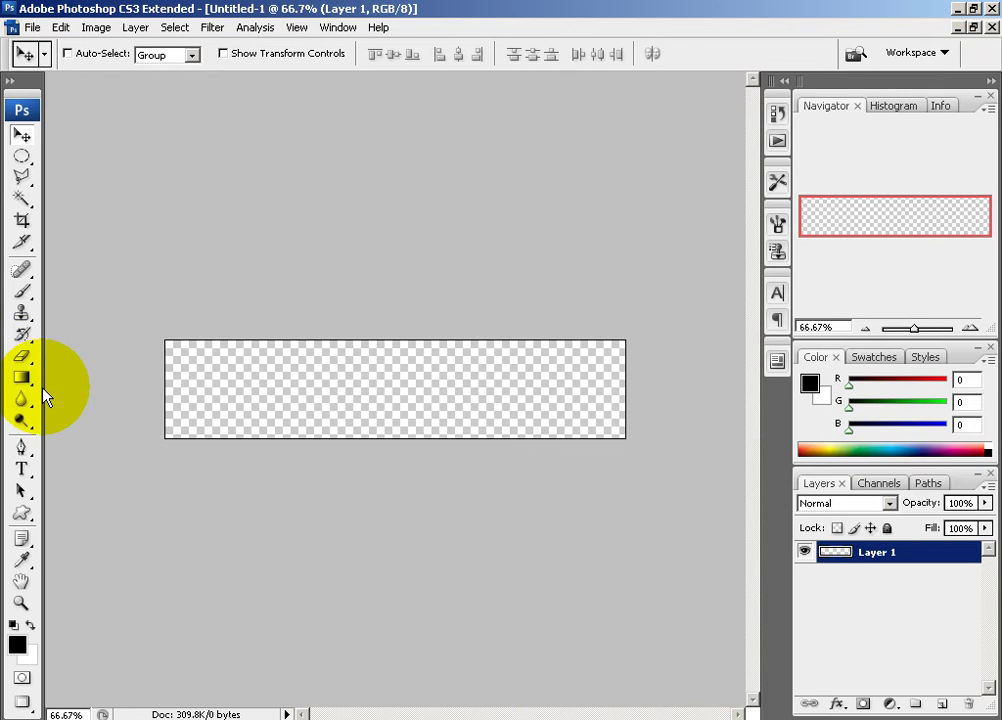
# - Paste the ReconLive helmet banner so it fills the canvas edge to edge, viewed at 100%
pyautogui.click(215, 383)
pyautogui.moveTo(215, 383)
pyautogui.mouseDown()
pyautogui.moveTo(188, 402)
pyautogui.moveTo(438, 467)
pyautogui.moveTo(399, 396)
pyautogui.mouseUp()
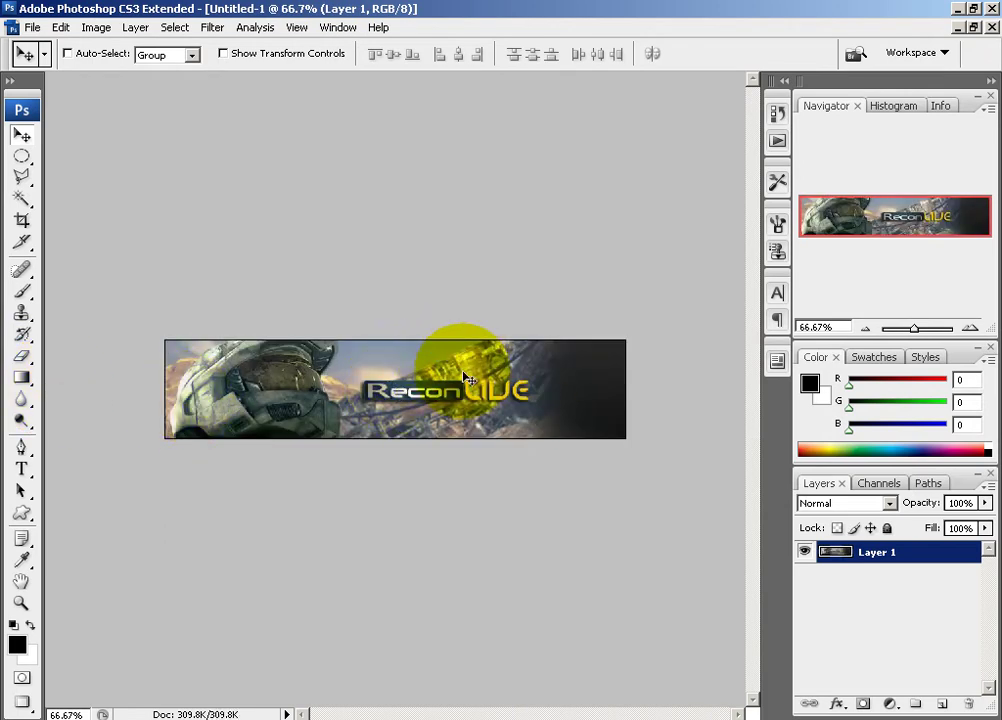
pyautogui.click(822, 327)
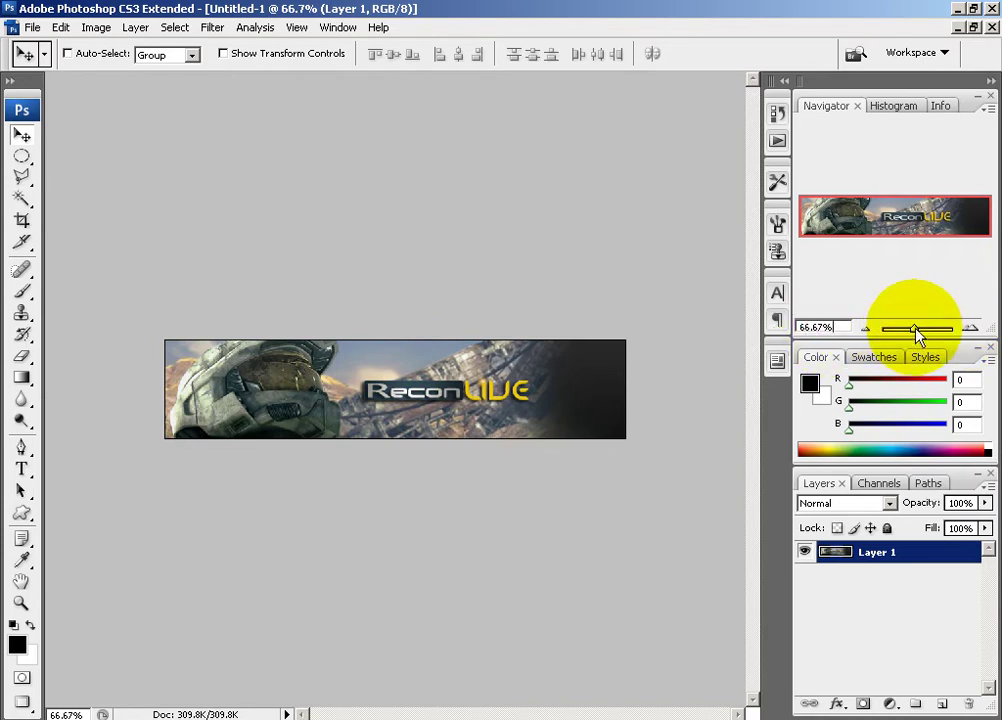
pyautogui.click(969, 328)
pyautogui.click(891, 226)
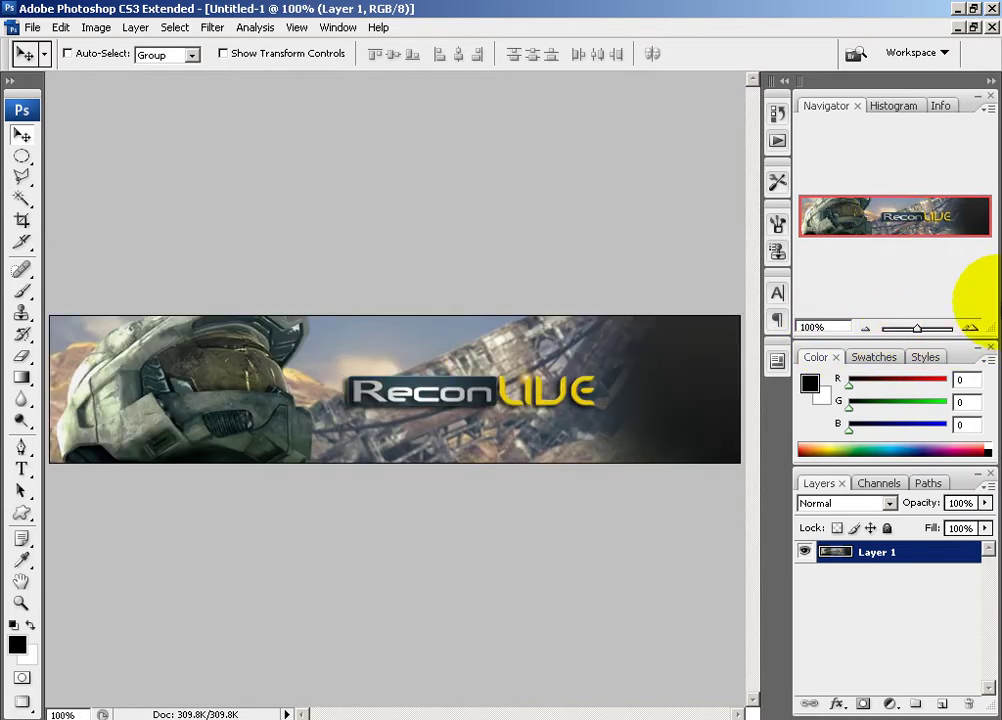
pyautogui.click(975, 329)
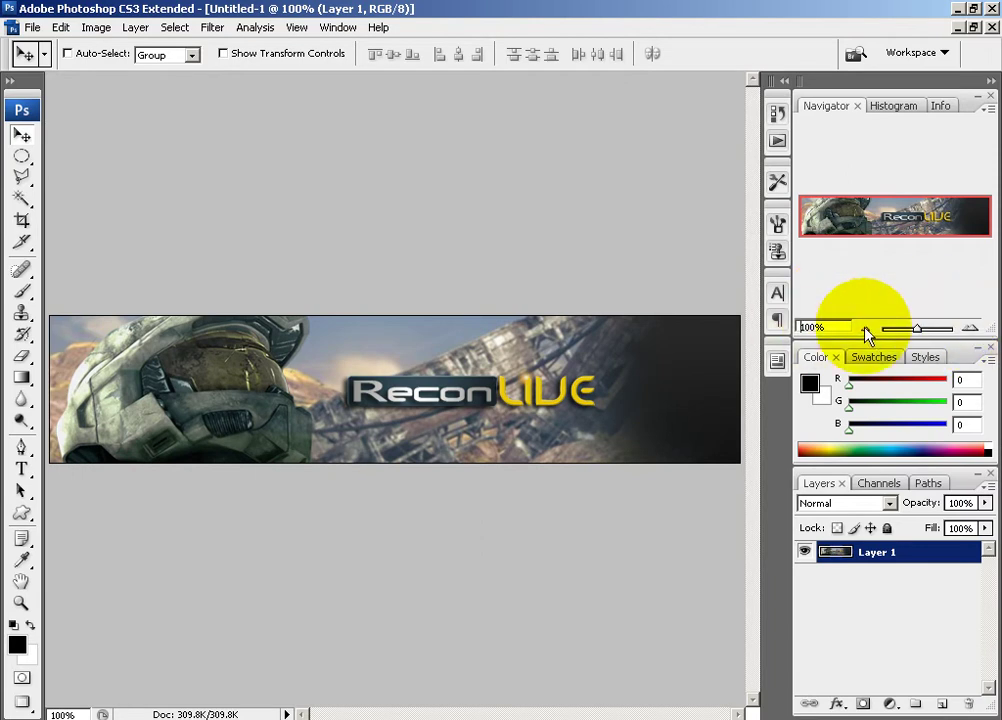
pyautogui.click(21, 468)
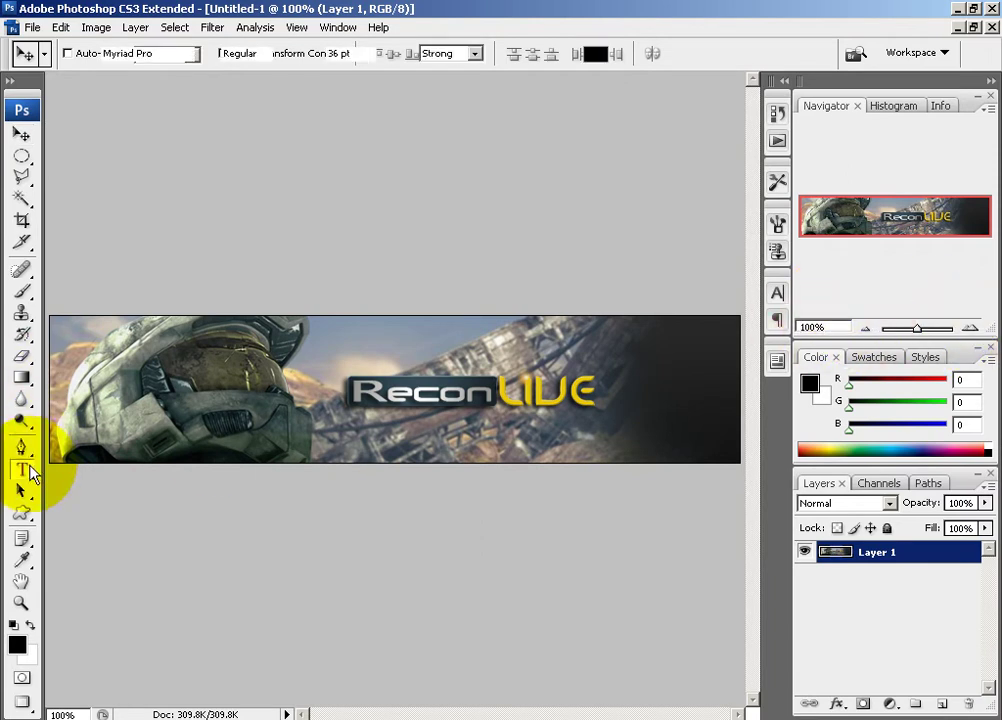
# - Type ZETALONIX in Back In The USSR Black 36 pt near Recon and nudge it into place
pyautogui.click(357, 378)
pyautogui.click(182, 52)
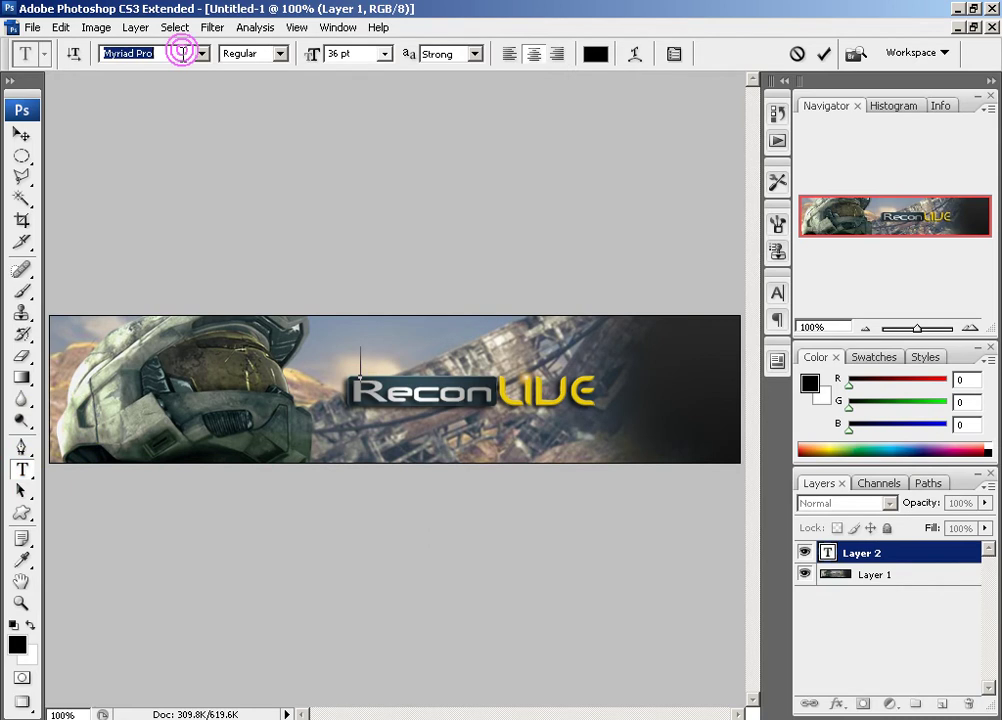
pyautogui.write('Back In The USS...')
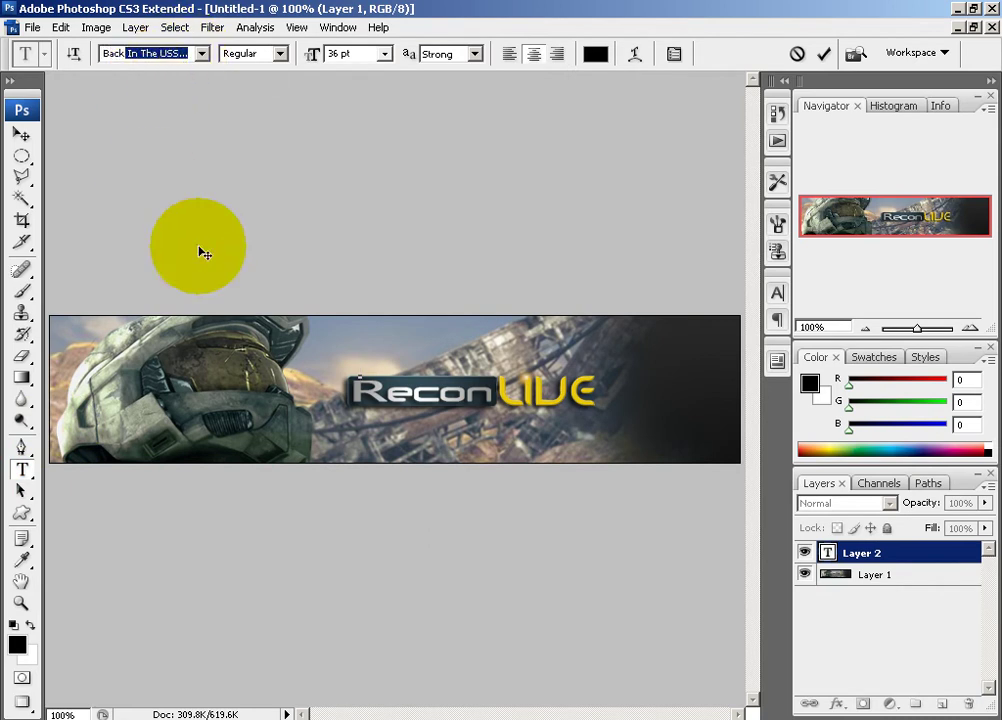
pyautogui.click(358, 362)
pyautogui.click(412, 343)
pyautogui.write('ZETALONIX')
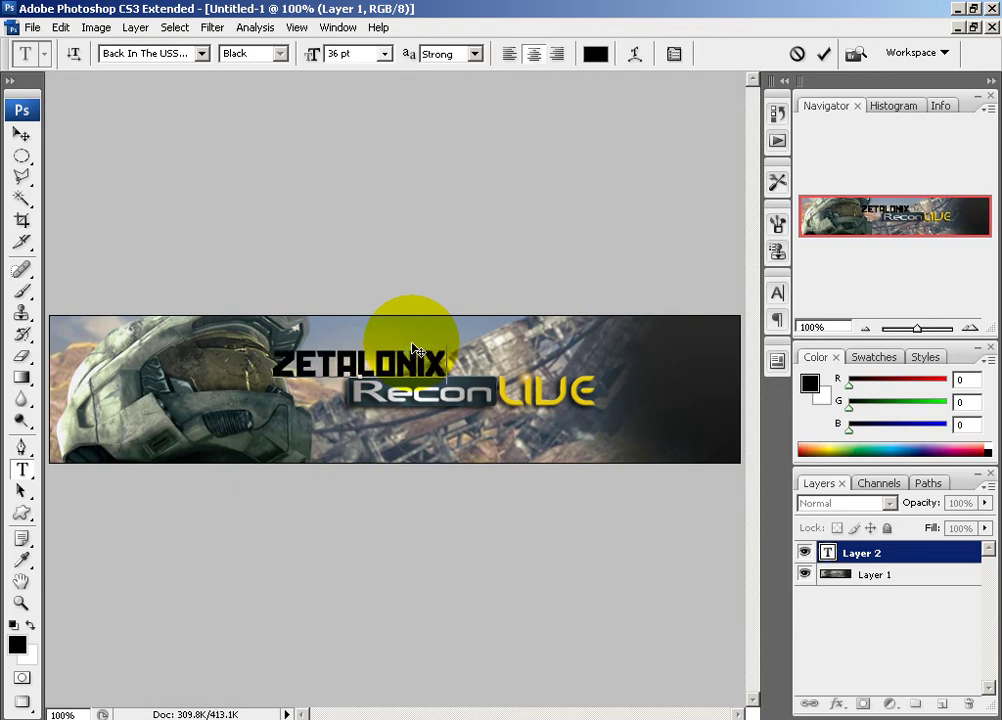
pyautogui.click(21, 135)
pyautogui.moveTo(347, 367); pyautogui.dragTo(413, 431)
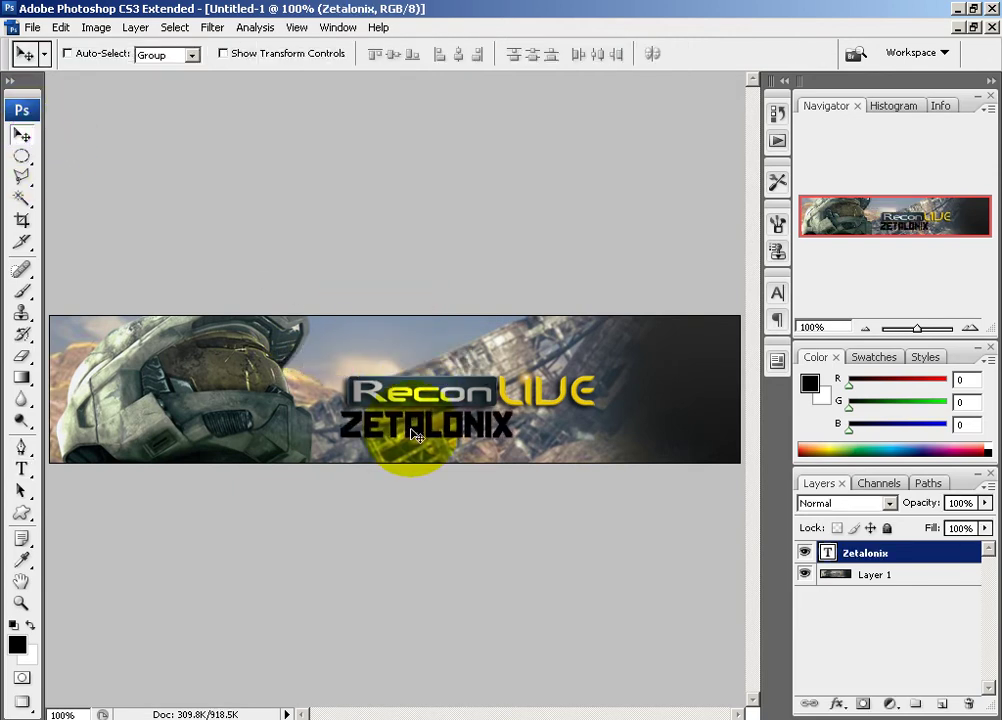
# - Move Layer 1 above the Zetalonix text layer and rename it Background
pyautogui.moveTo(874, 578); pyautogui.dragTo(875, 553)
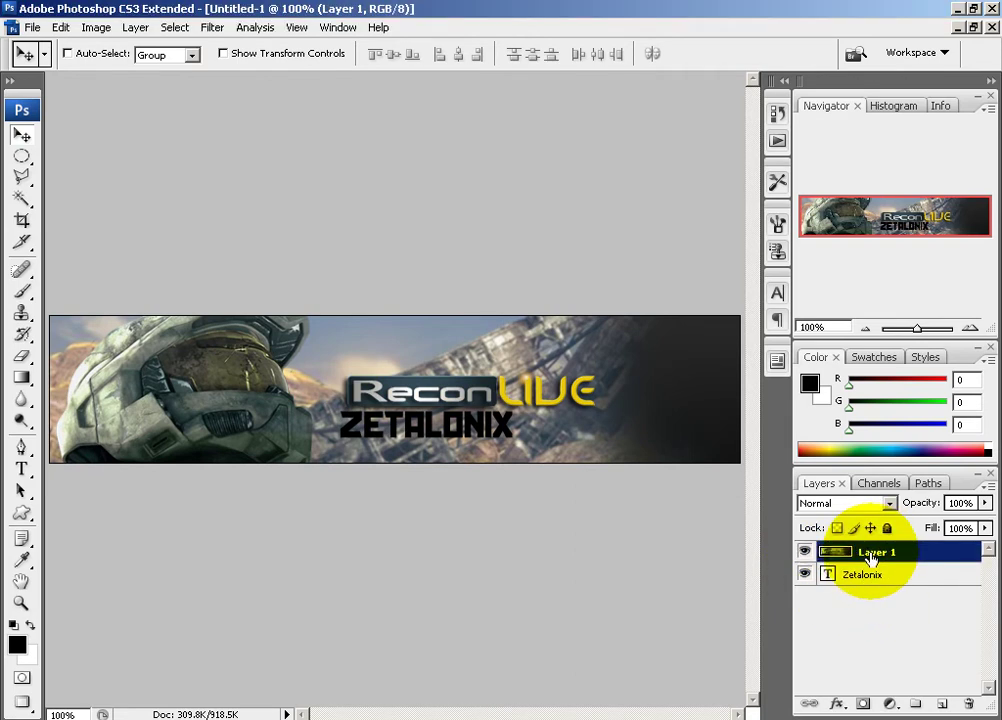
pyautogui.rightClick(871, 551)
pyautogui.click(768, 184)
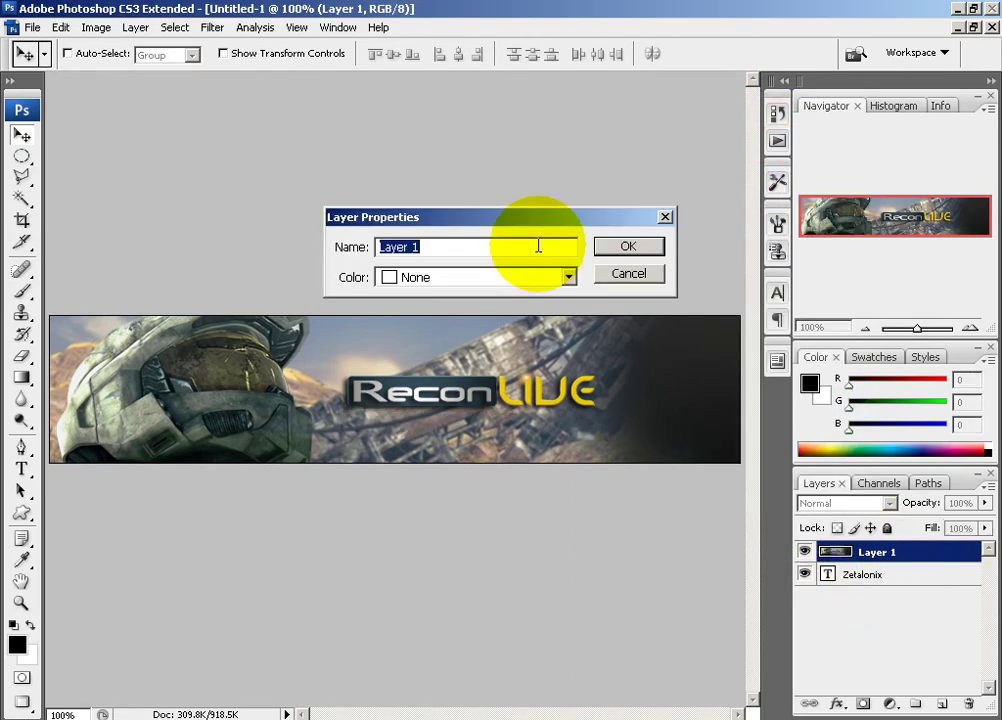
pyautogui.write('Background')
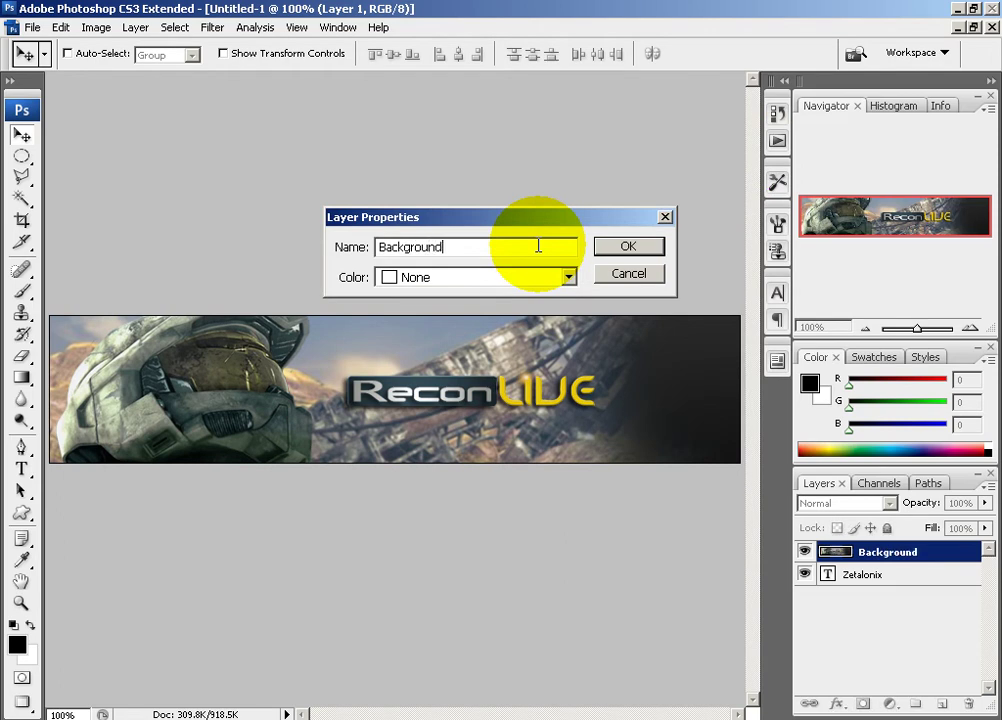
pyautogui.press('Return')
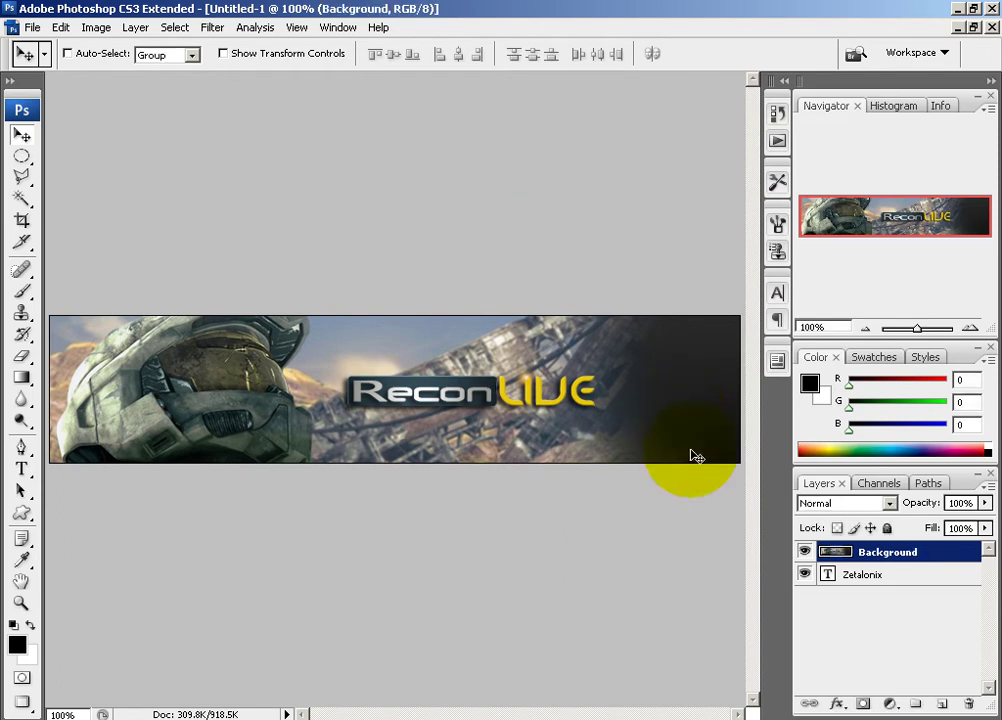
pyautogui.click(805, 552)
pyautogui.click(805, 552)
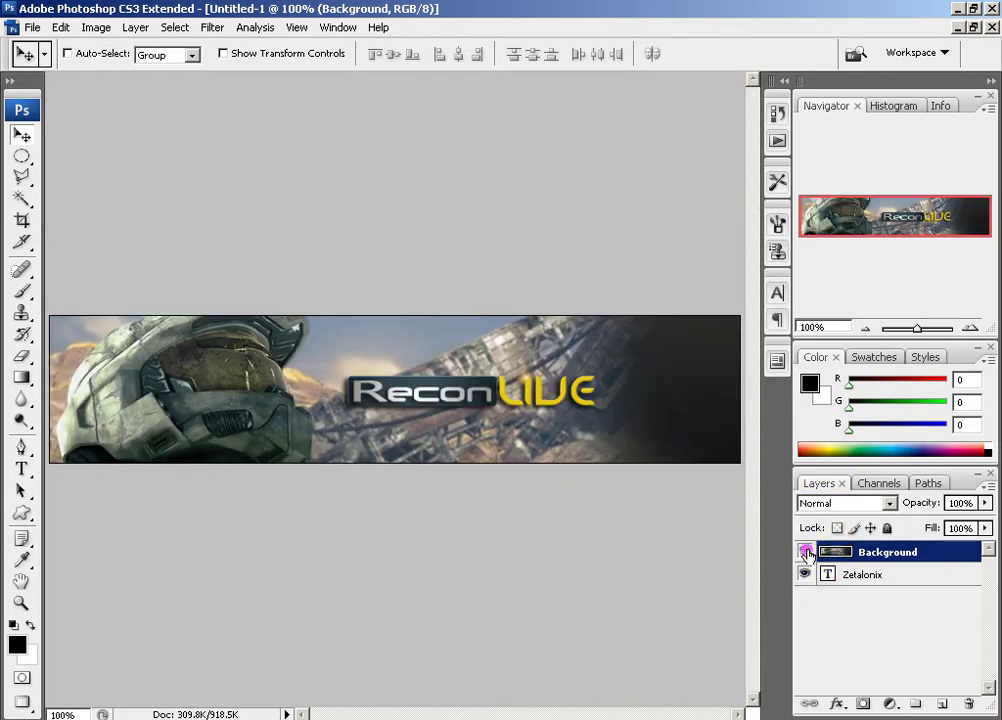
# - Make the Background banner a clipping mask on the ZETALONIX text and reposition it inside the letters
pyautogui.rightClick(874, 555)
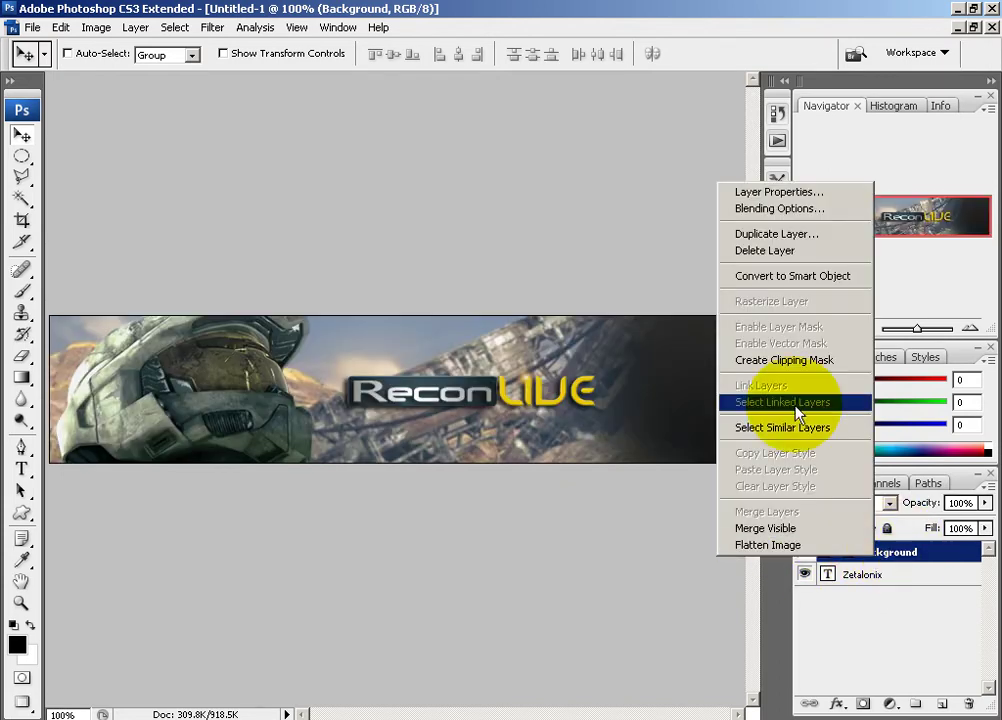
pyautogui.click(777, 362)
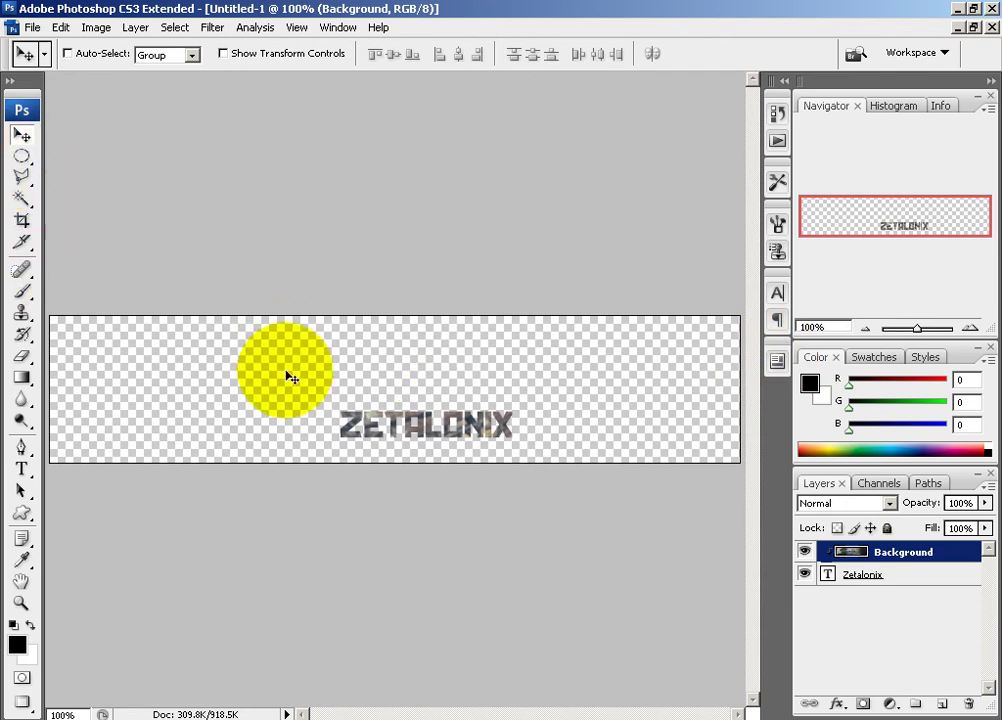
pyautogui.moveTo(354, 391); pyautogui.dragTo(315, 433)
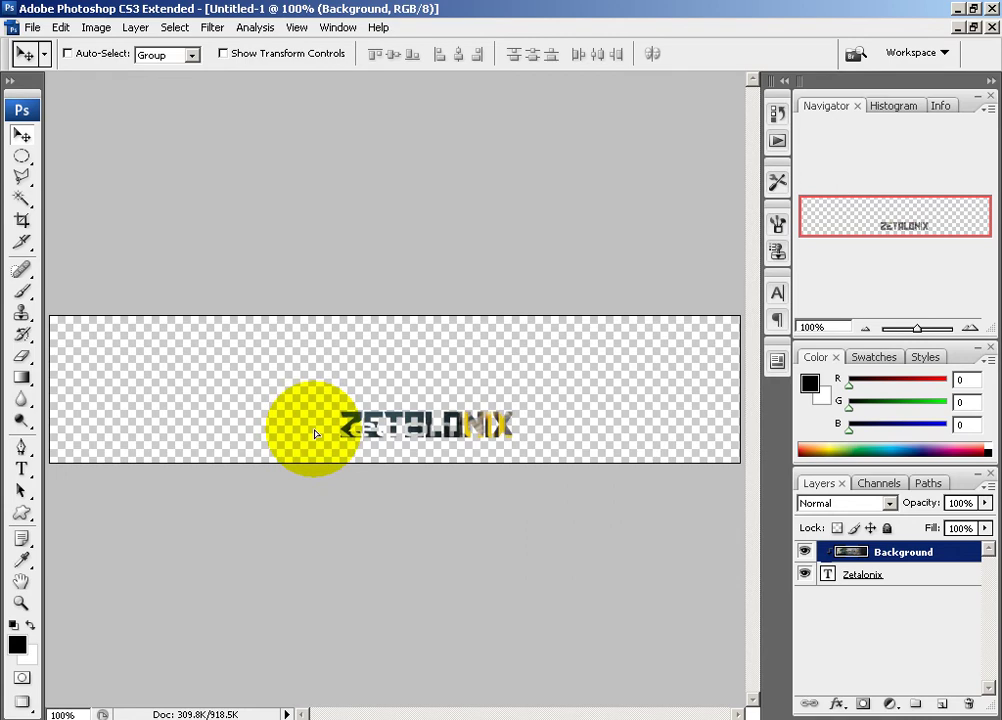
# - Add a new layer below the Zetalonix text and fill it with solid black
pyautogui.click(942, 703)
pyautogui.moveTo(826, 552); pyautogui.dragTo(861, 606)
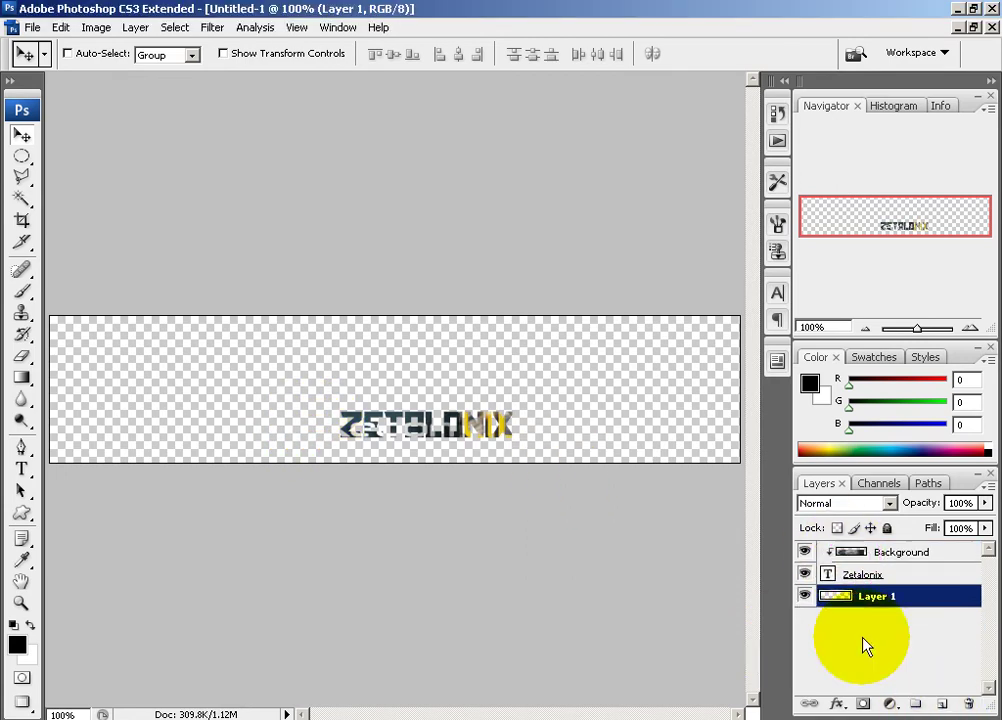
pyautogui.moveTo(19, 388)
pyautogui.mouseDown()
pyautogui.moveTo(85, 412)
pyautogui.moveTo(105, 394)
pyautogui.mouseUp()
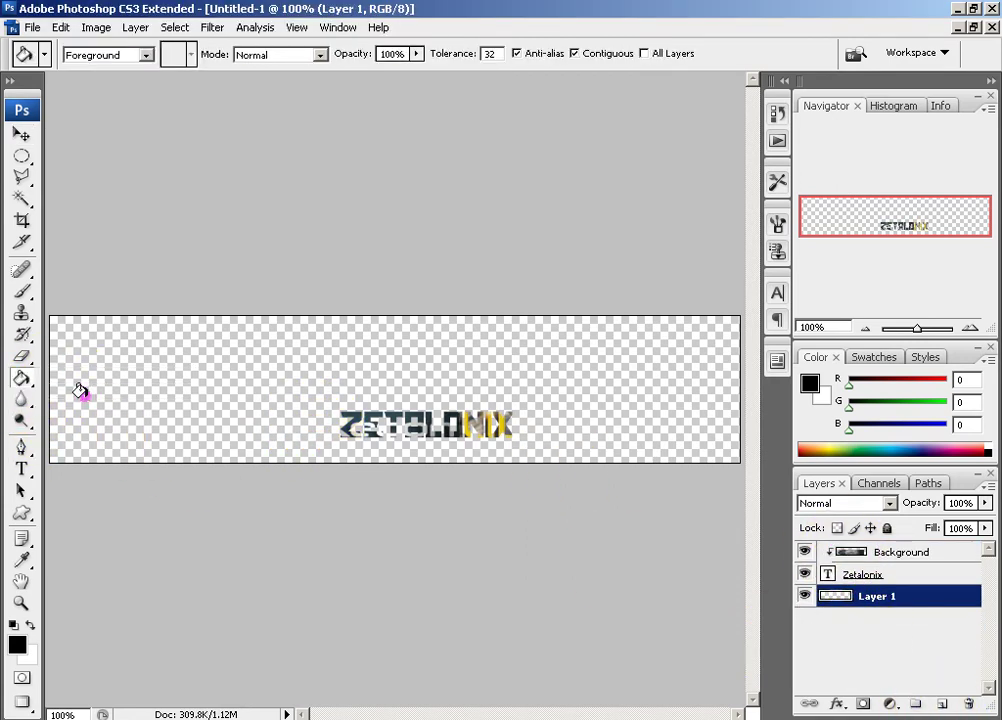
pyautogui.click(129, 398)
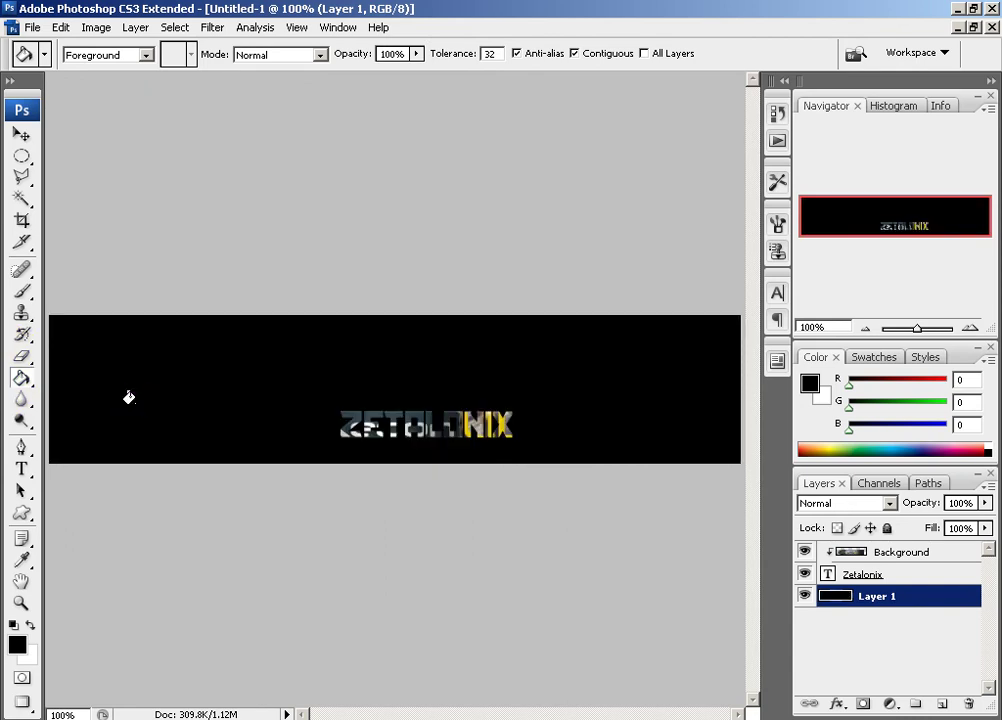
# - Shift the clipped Background banner texture within the ZETALONIX letters
pyautogui.click(893, 556)
pyautogui.click(21, 133)
pyautogui.moveTo(443, 380); pyautogui.dragTo(499, 414)
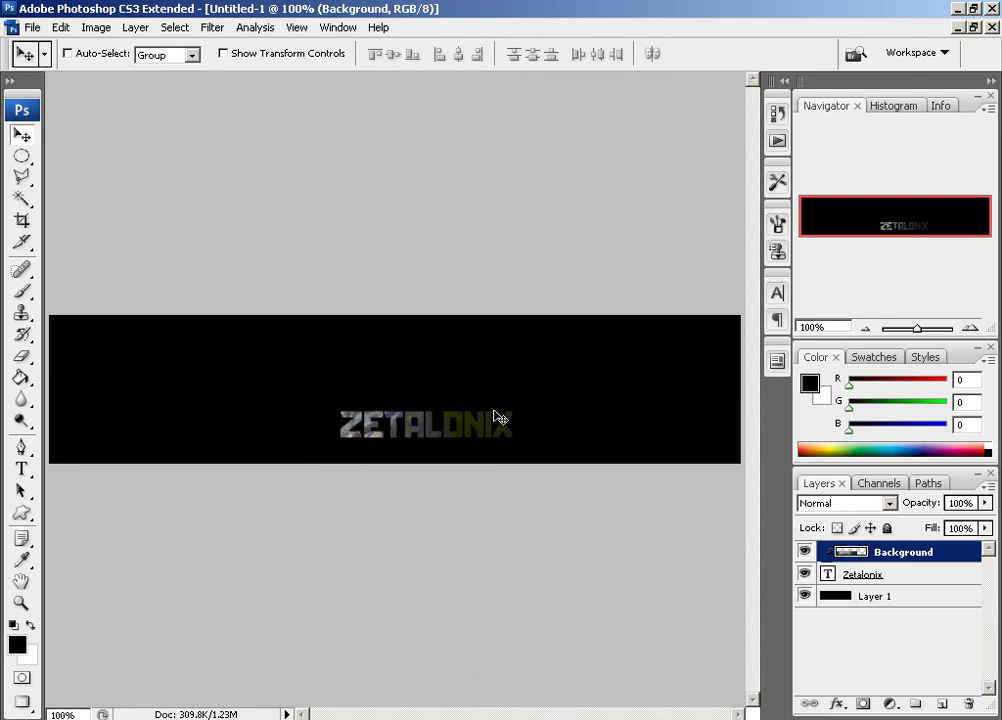
# - Close the black layer's context menu without deleting anything and switch to Opera
pyautogui.rightClick(858, 595)
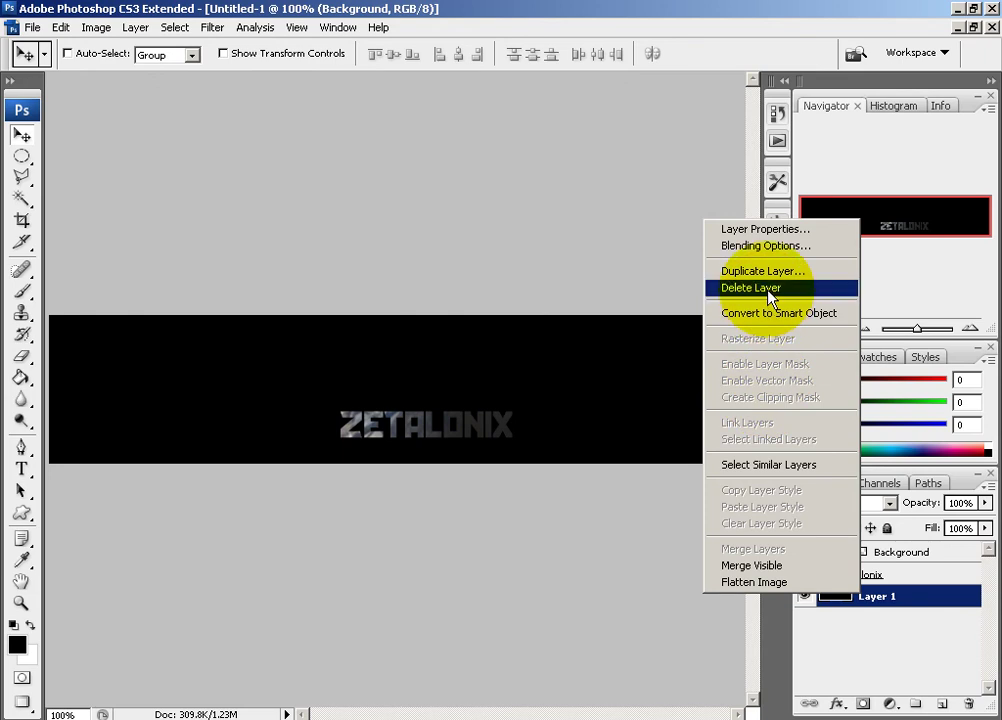
pyautogui.click(918, 658)
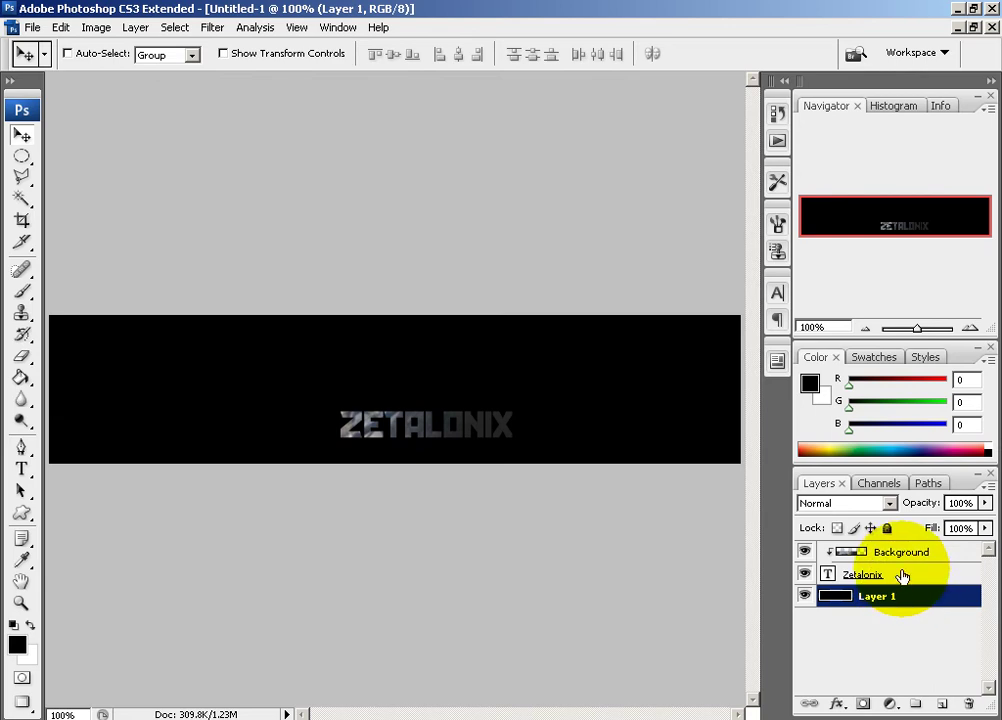
pyautogui.moveTo(900, 608); pyautogui.dragTo(896, 598)
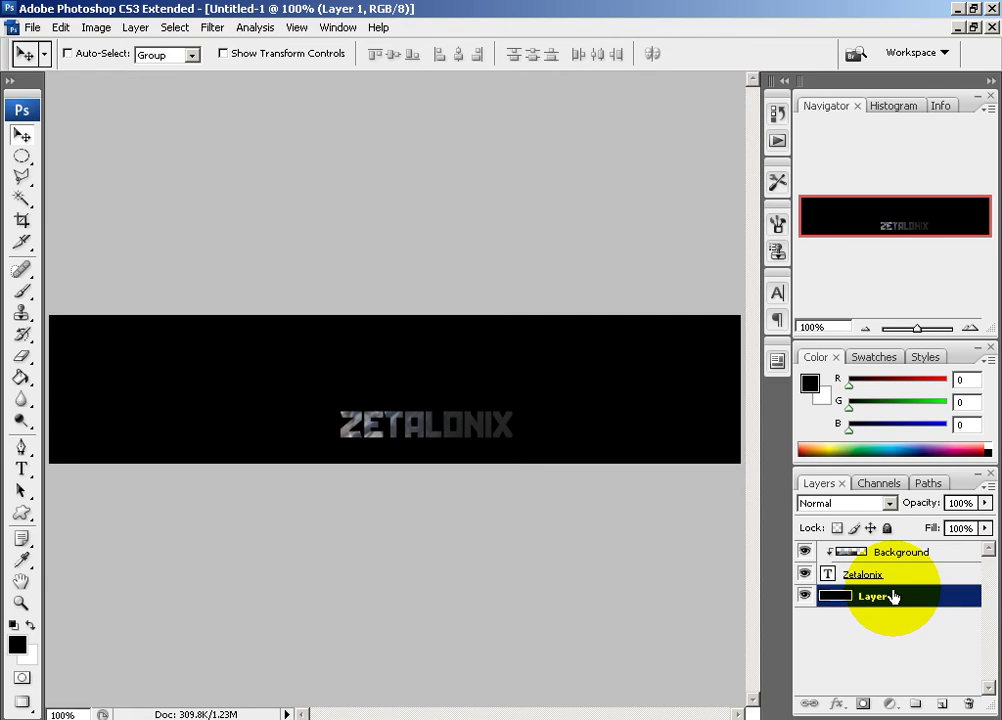
pyautogui.hotkey('alt', 'Tab')
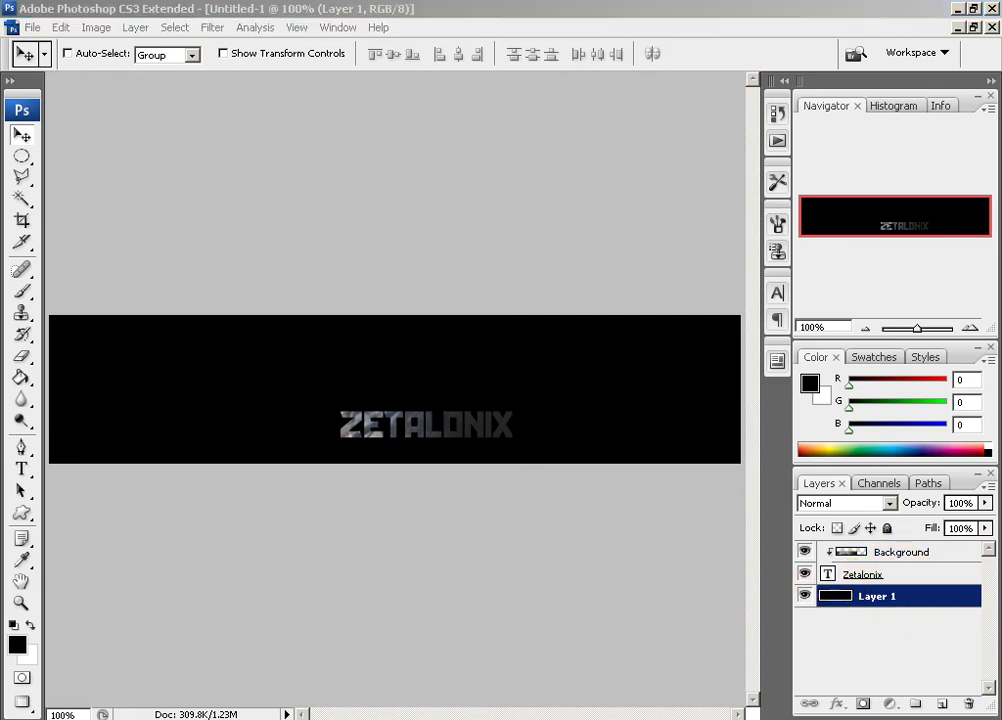
# - Open the ReconLive Top 10! topic from the Community News forum index and go to page 1
pyautogui.scroll(-20, 500, 592)
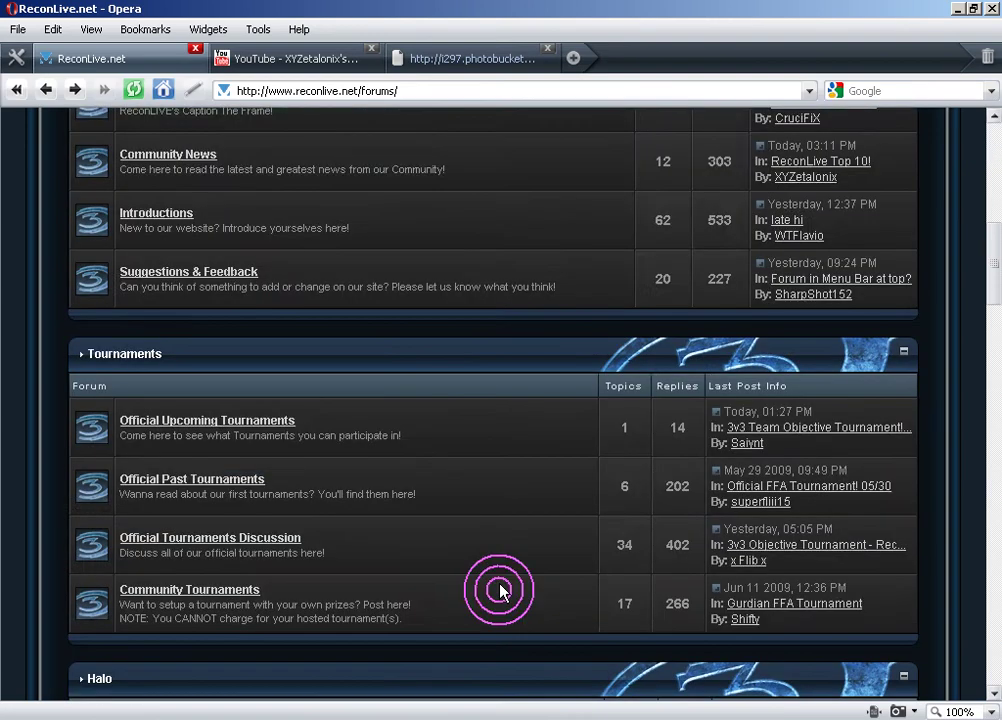
pyautogui.scroll(5, 500, 588)
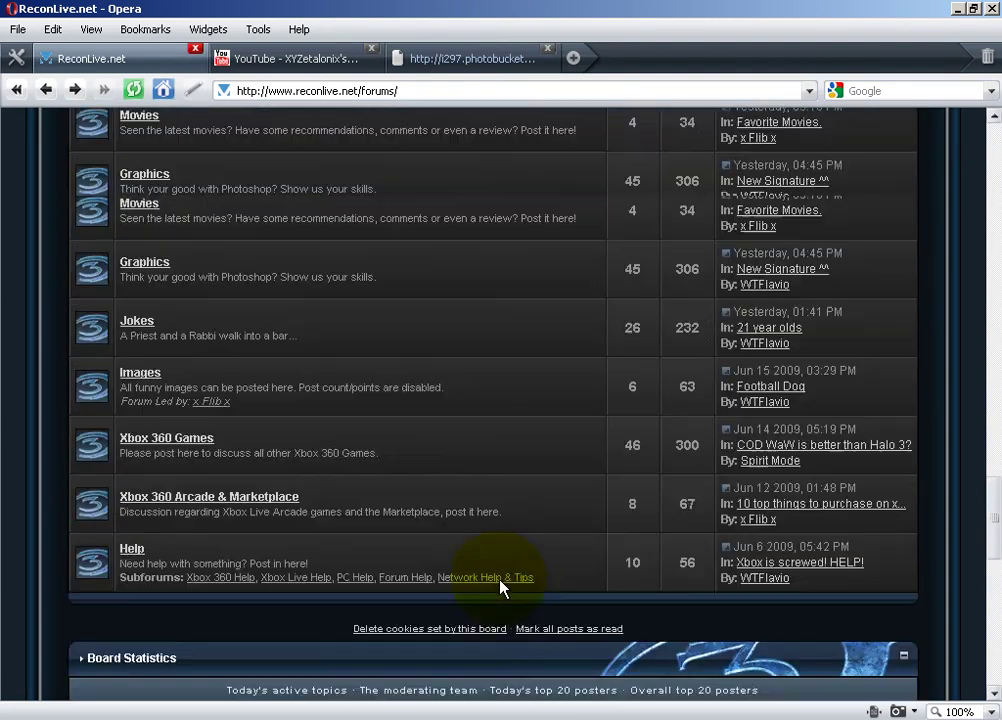
pyautogui.scroll(-3, 217, 586)
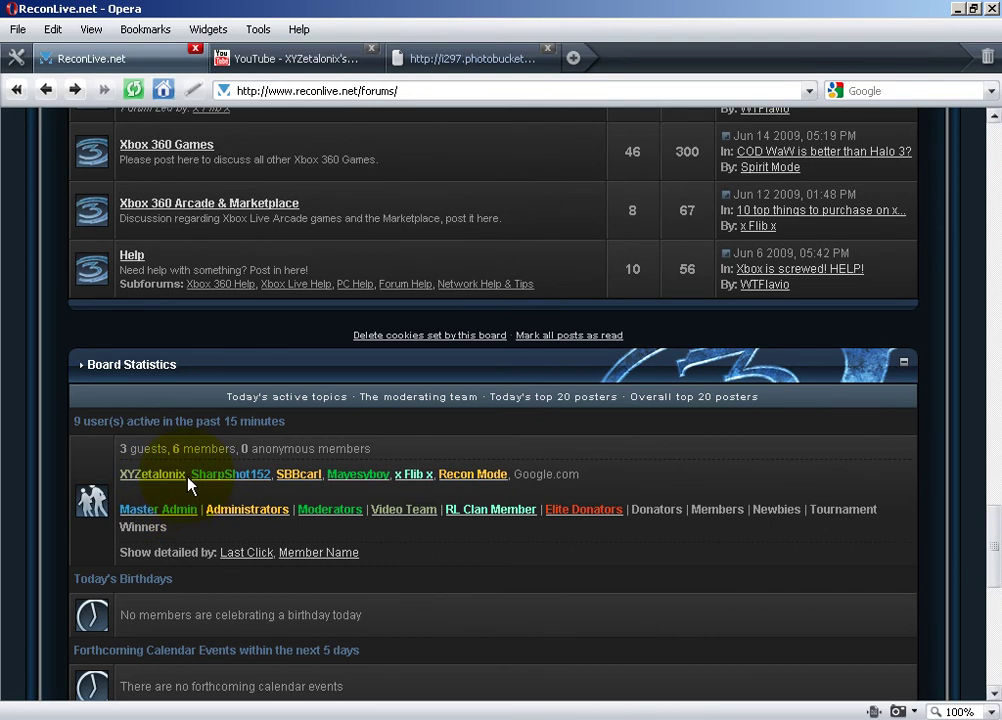
pyautogui.moveTo(188, 478); pyautogui.dragTo(273, 476)
pyautogui.click(495, 430)
pyautogui.scroll(15, 495, 430)
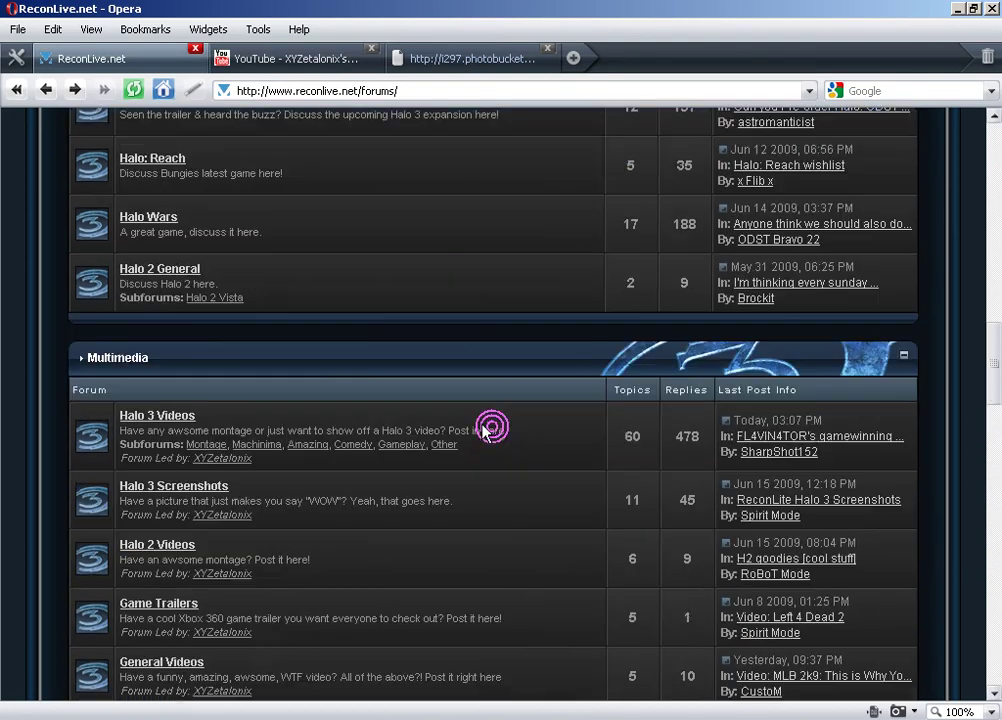
pyautogui.scroll(10, 476, 432)
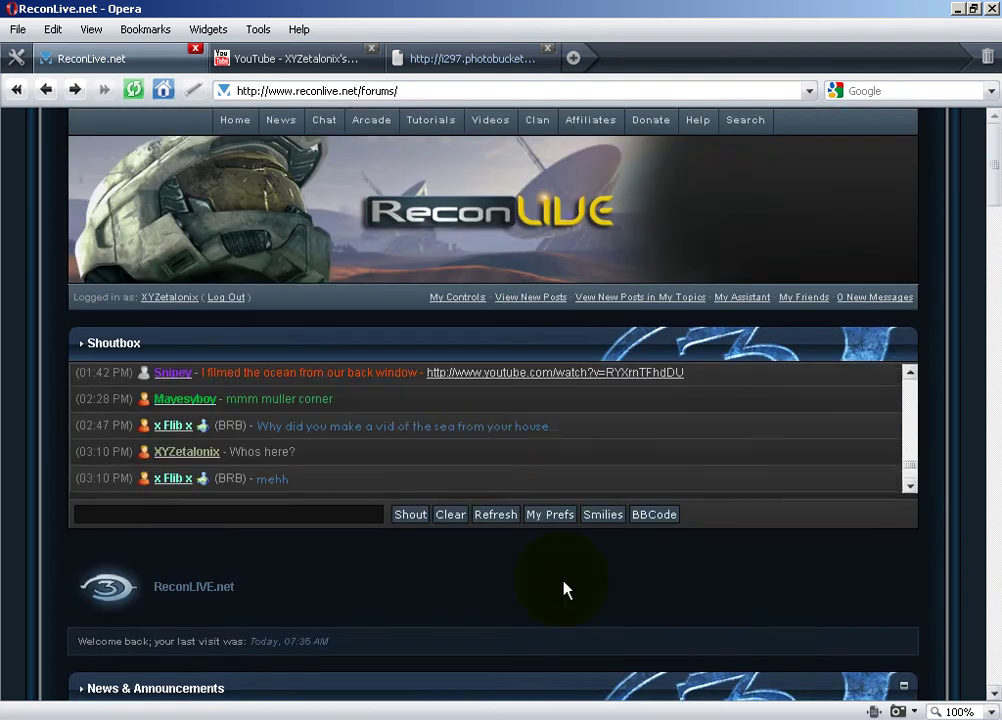
pyautogui.scroll(-5, 564, 588)
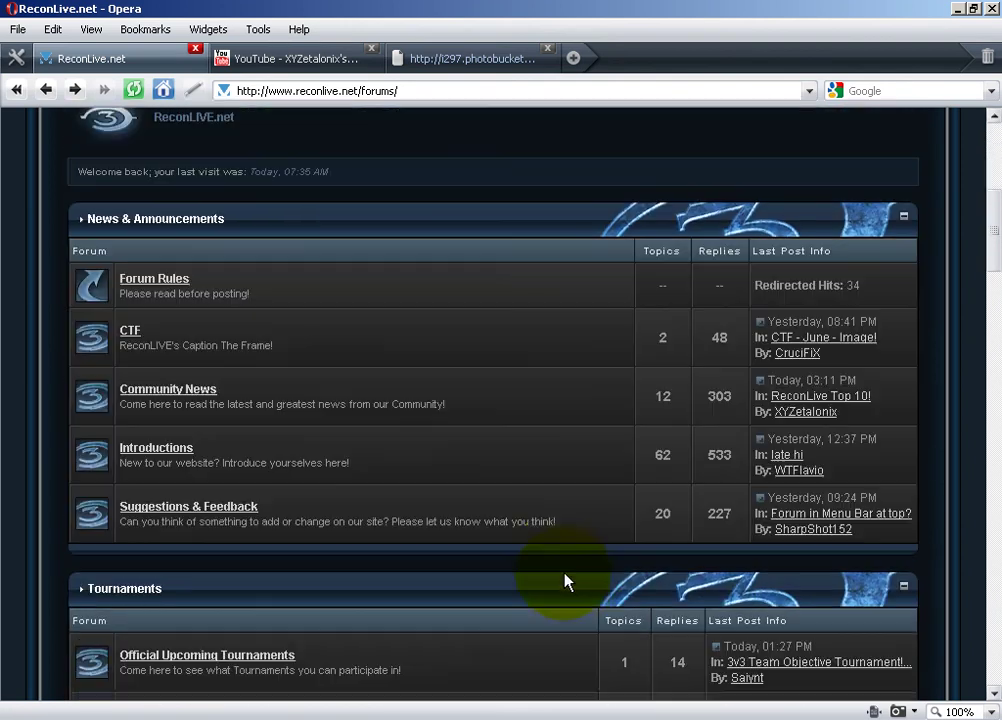
pyautogui.click(803, 397)
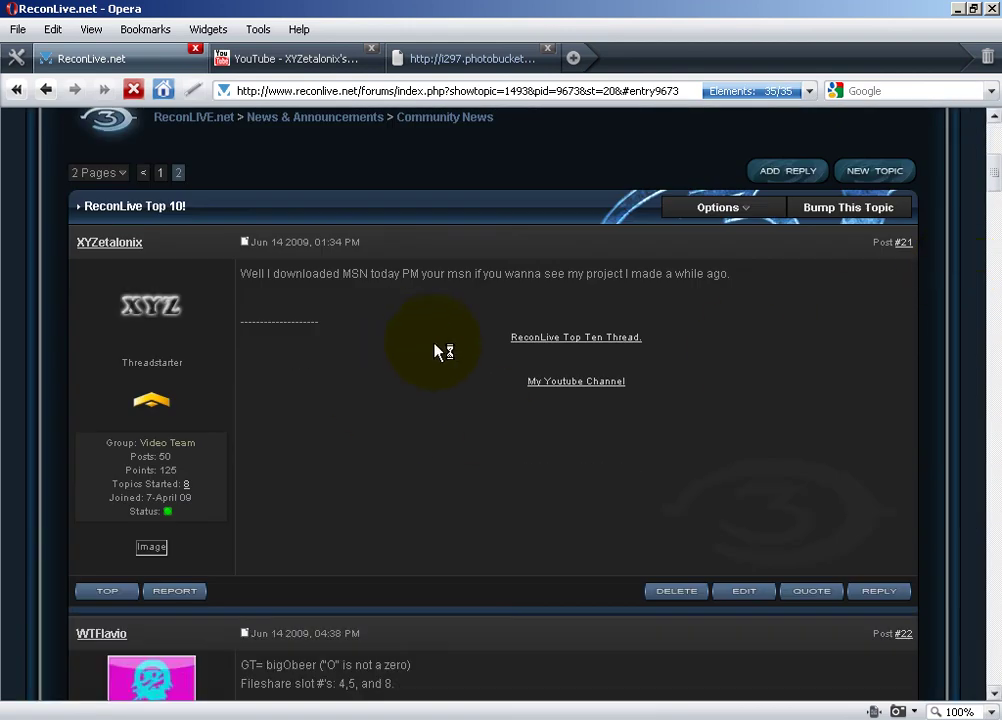
pyautogui.click(161, 174)
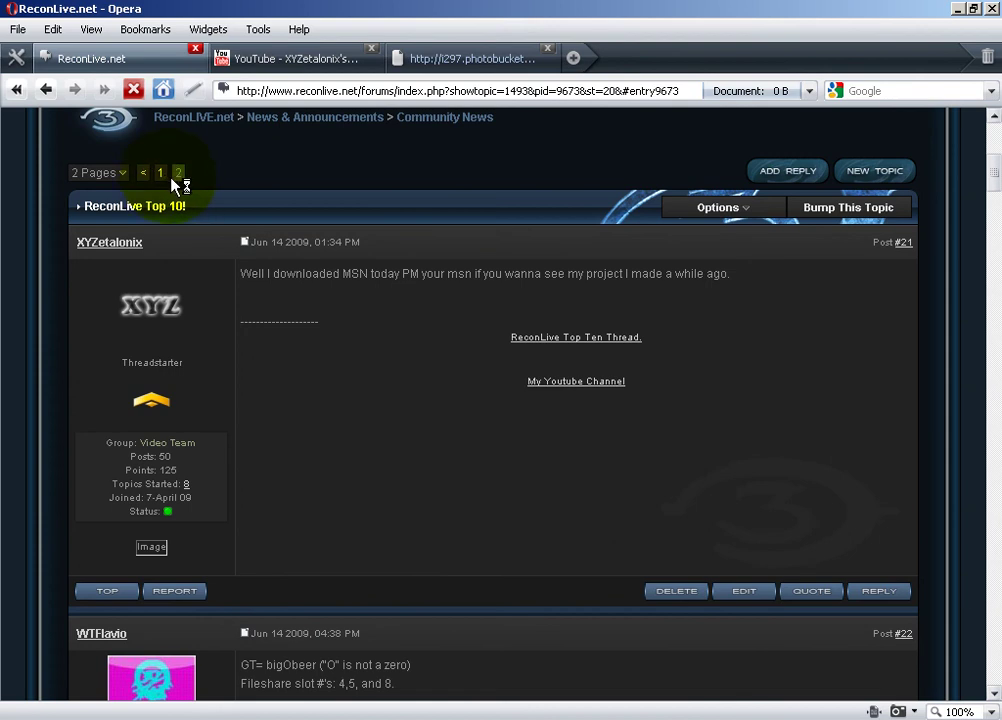